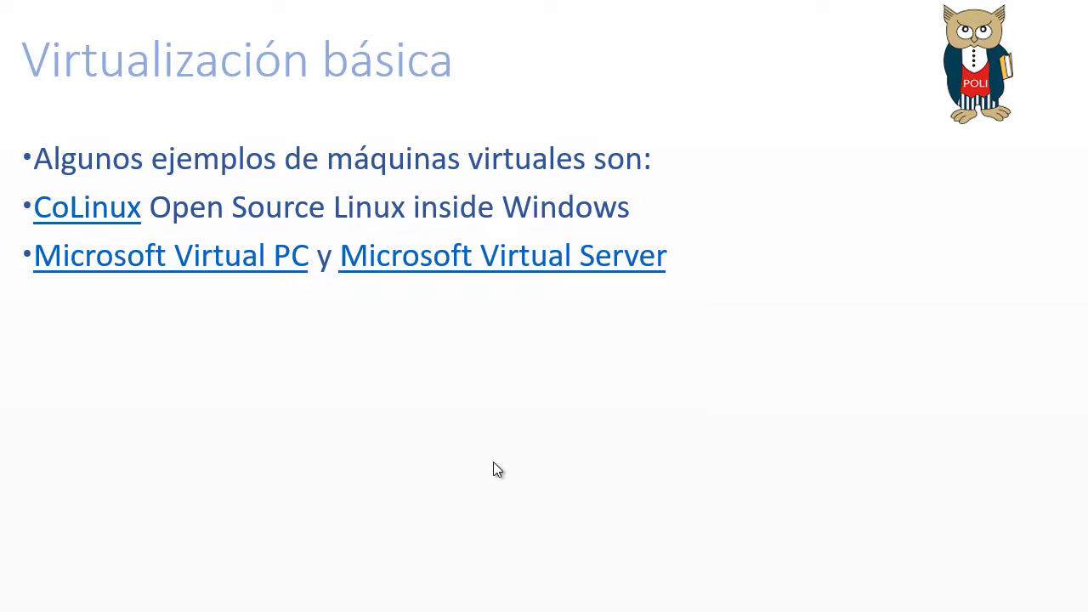
Advance the slide to show QEMU, VirtualBox, VM de IBM, VMware with its products, and Xen
{"action": "key", "text": "Right"}
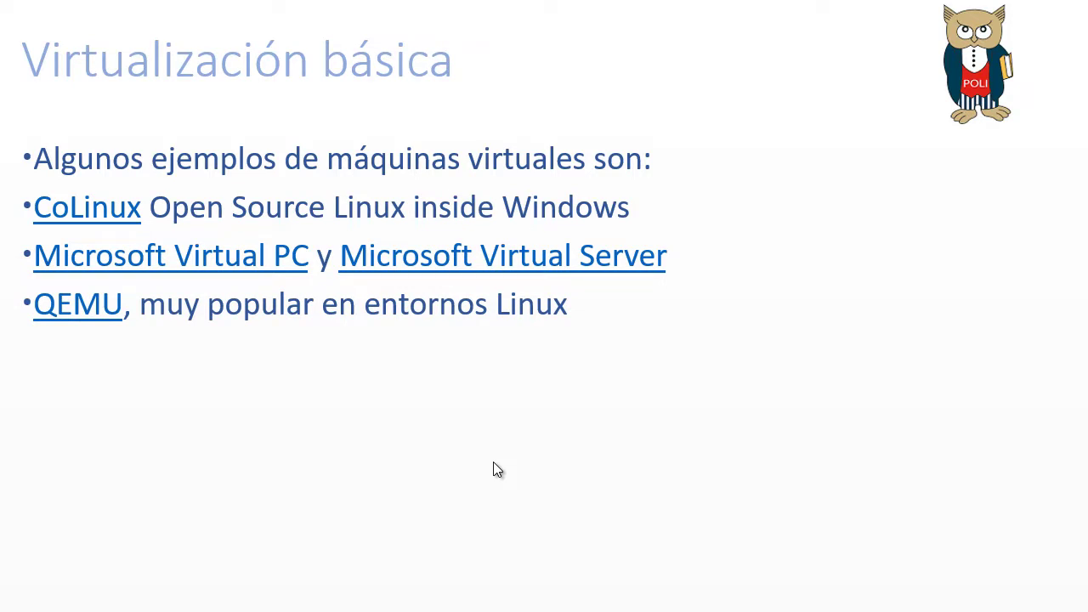
{"action": "key", "text": "Right"}
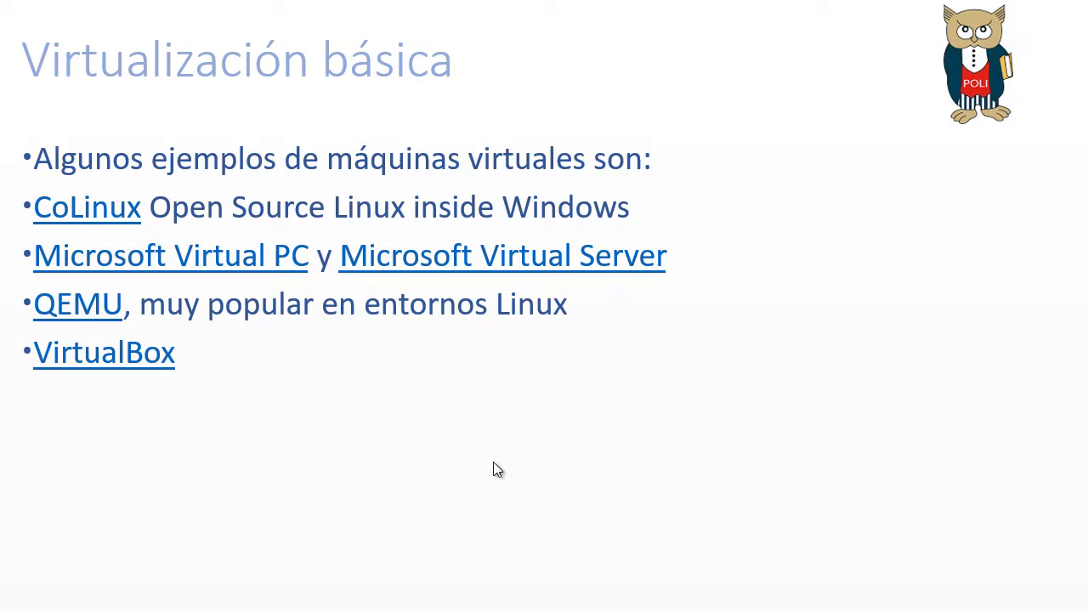
{"action": "key", "text": "Right"}
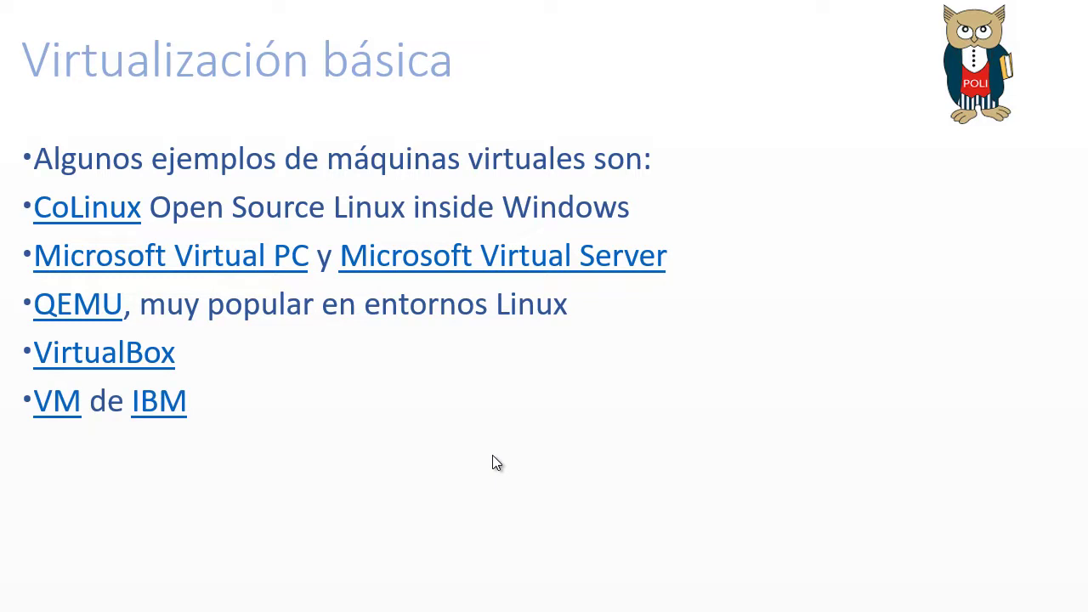
{"action": "key", "text": "Right"}
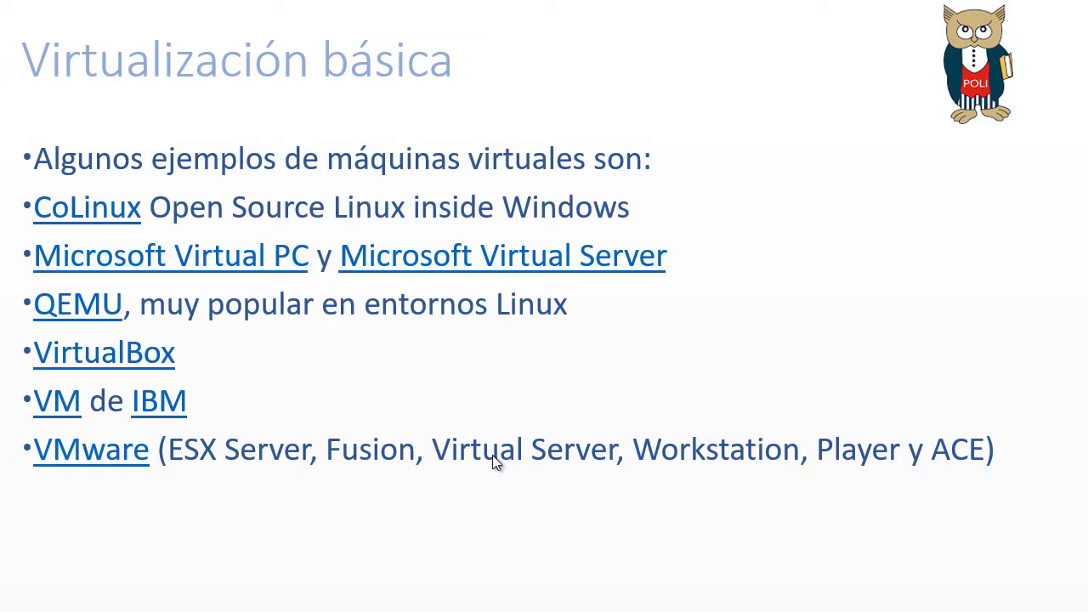
{"action": "left_click", "coordinate": [492, 455]}
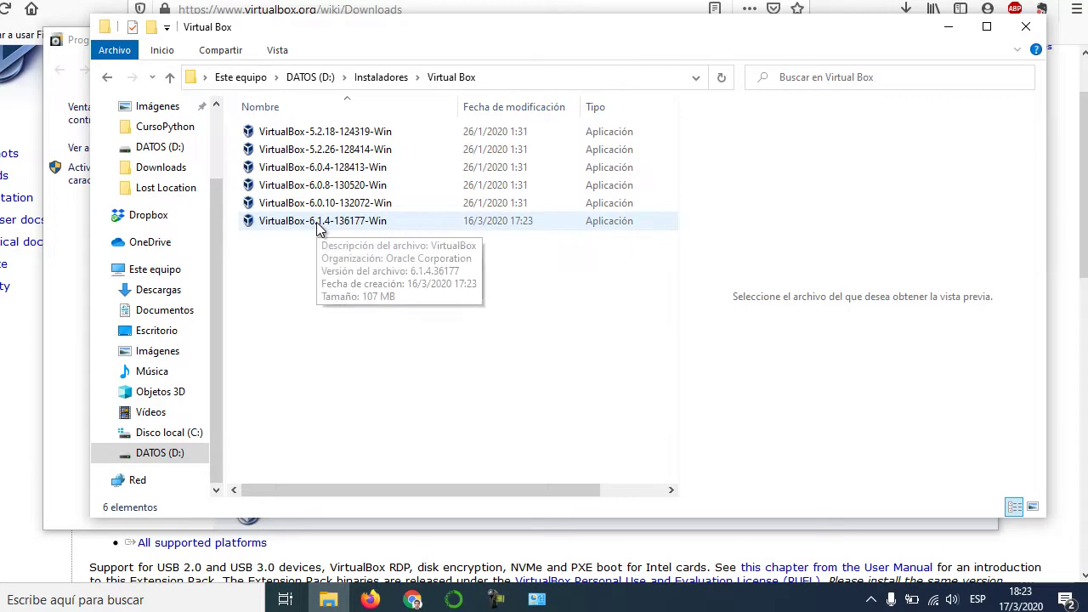
Launch the VirtualBox 6.1.4 installer and accept the default feature selection
{"action": "left_click", "coordinate": [320, 227]}
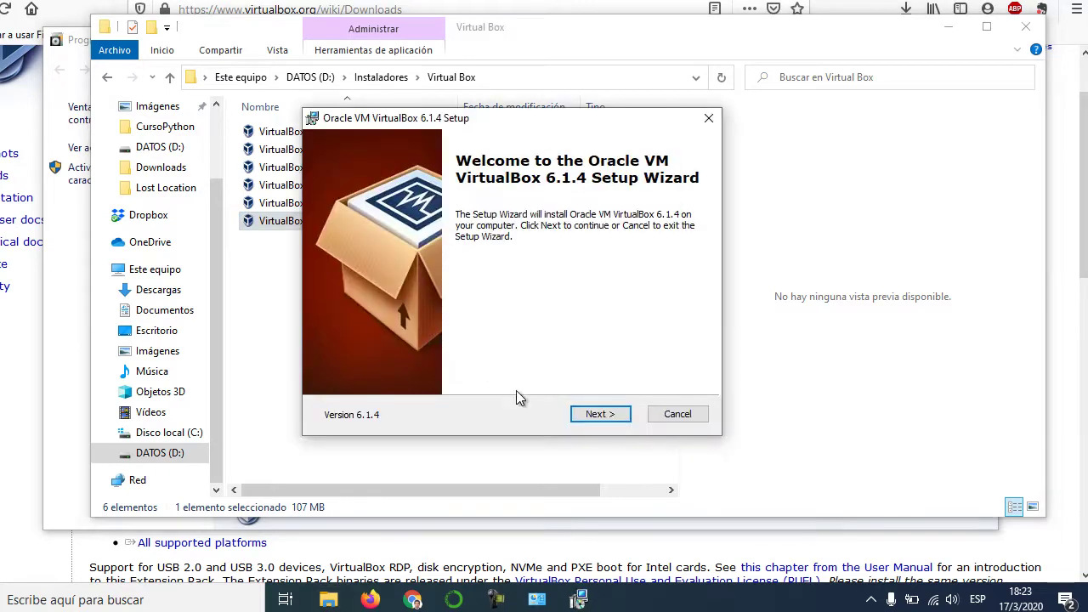
{"action": "left_click", "coordinate": [599, 415]}
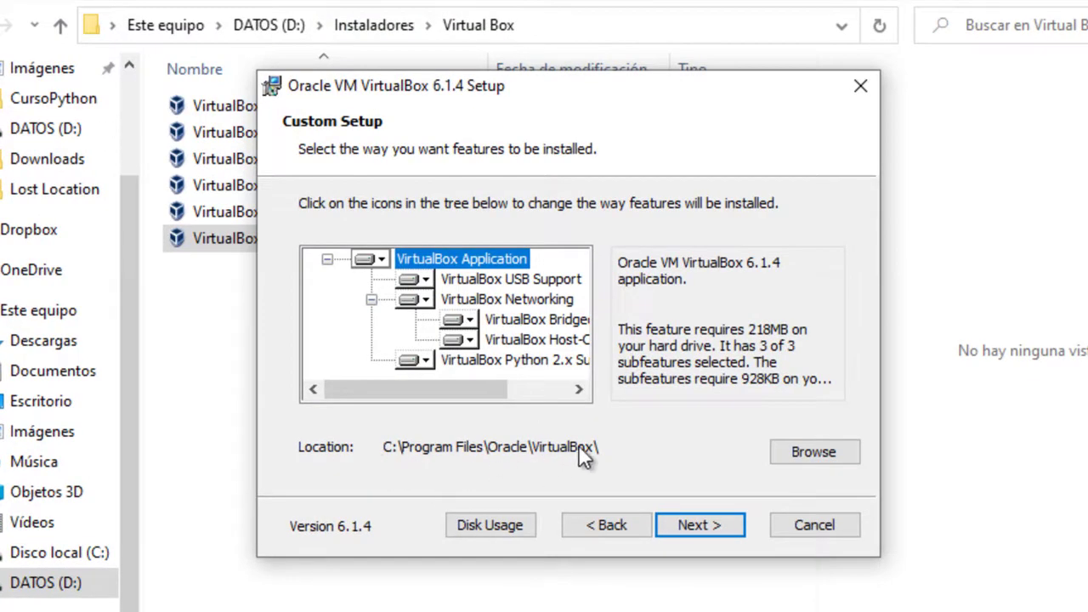
{"action": "left_click", "coordinate": [692, 526]}
Disable start menu and desktop shortcuts, keep Quick Launch, and run the installation
{"action": "left_click", "coordinate": [400, 274]}
{"action": "left_click", "coordinate": [400, 309]}
{"action": "left_click", "coordinate": [400, 342]}
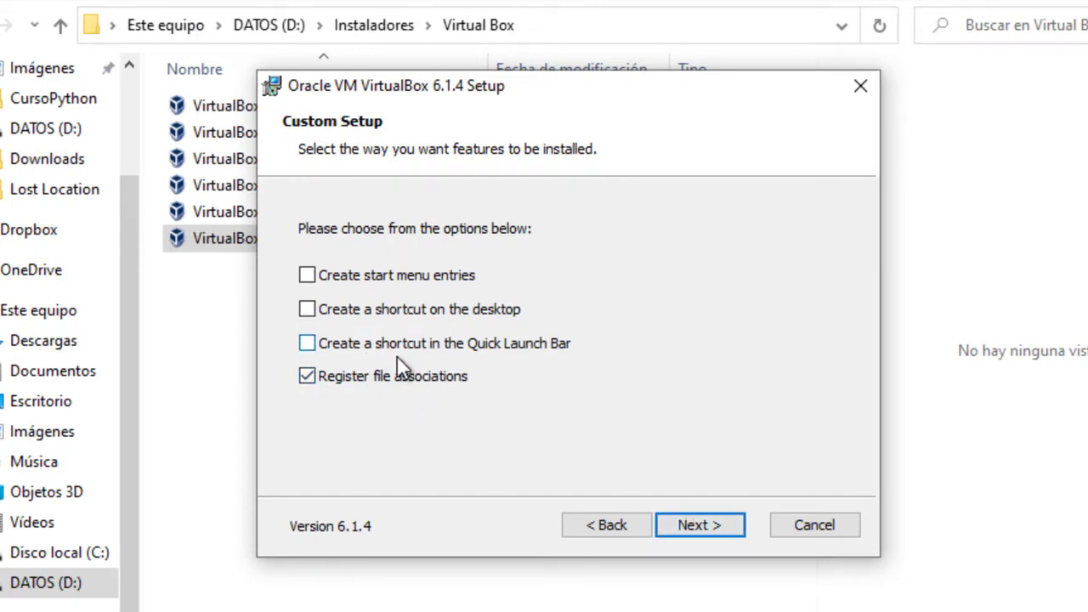
{"action": "left_click", "coordinate": [312, 342]}
{"action": "left_click", "coordinate": [693, 522]}
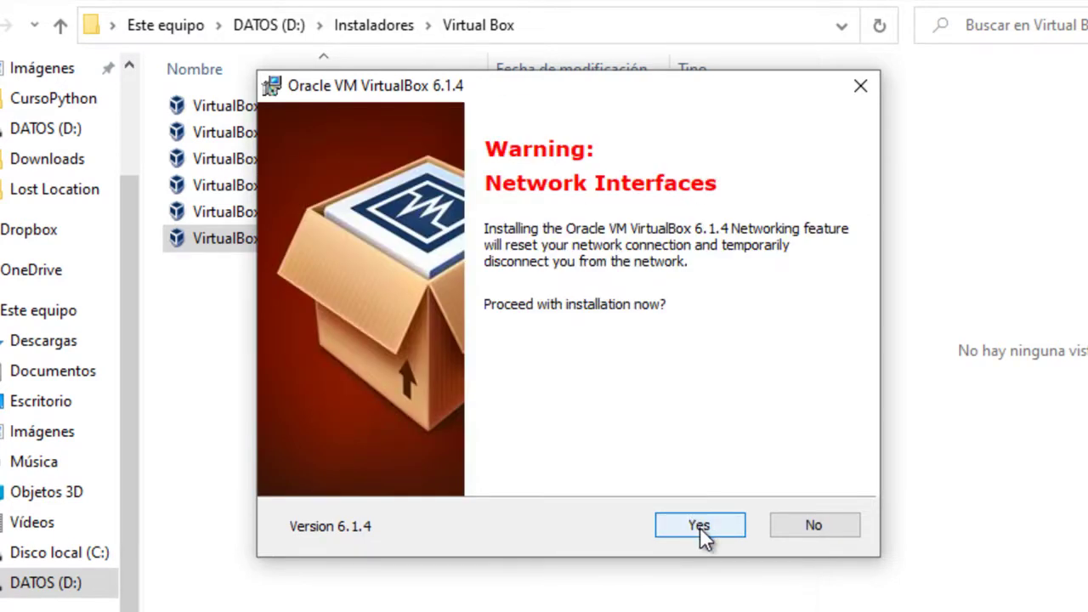
{"action": "left_click", "coordinate": [699, 525]}
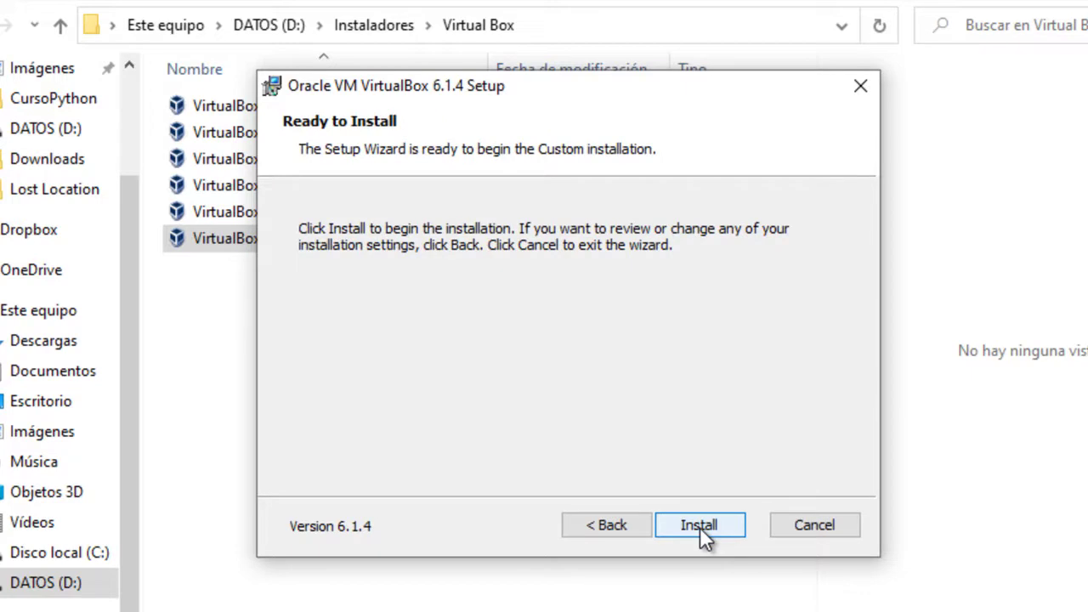
{"action": "left_click", "coordinate": [699, 526]}
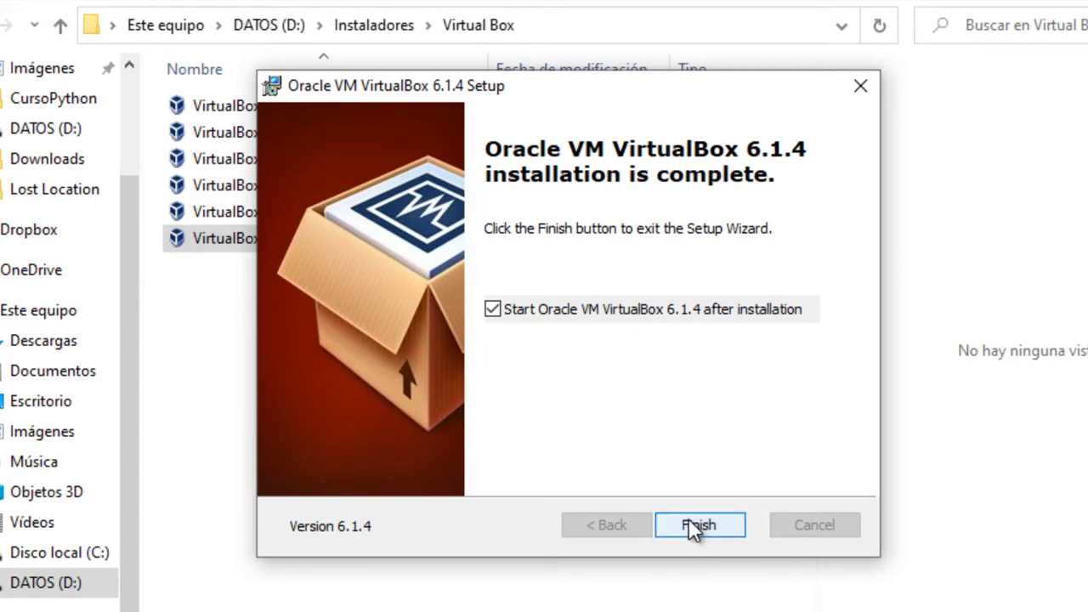
Finish setup, launch VirtualBox and begin a new virtual machine with a name
{"action": "left_click", "coordinate": [694, 525]}
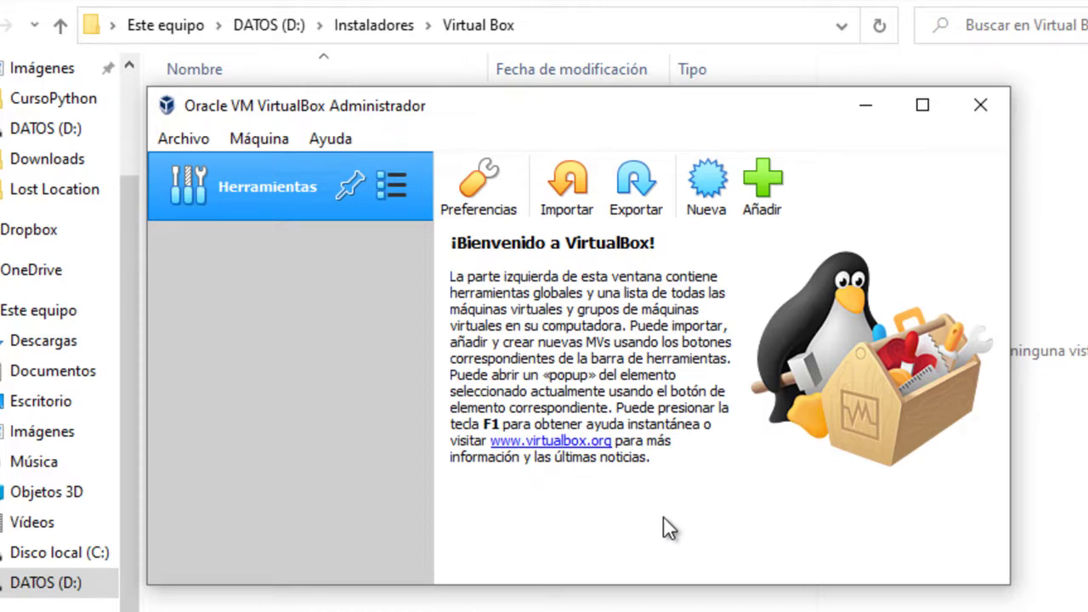
{"action": "left_click", "coordinate": [697, 187]}
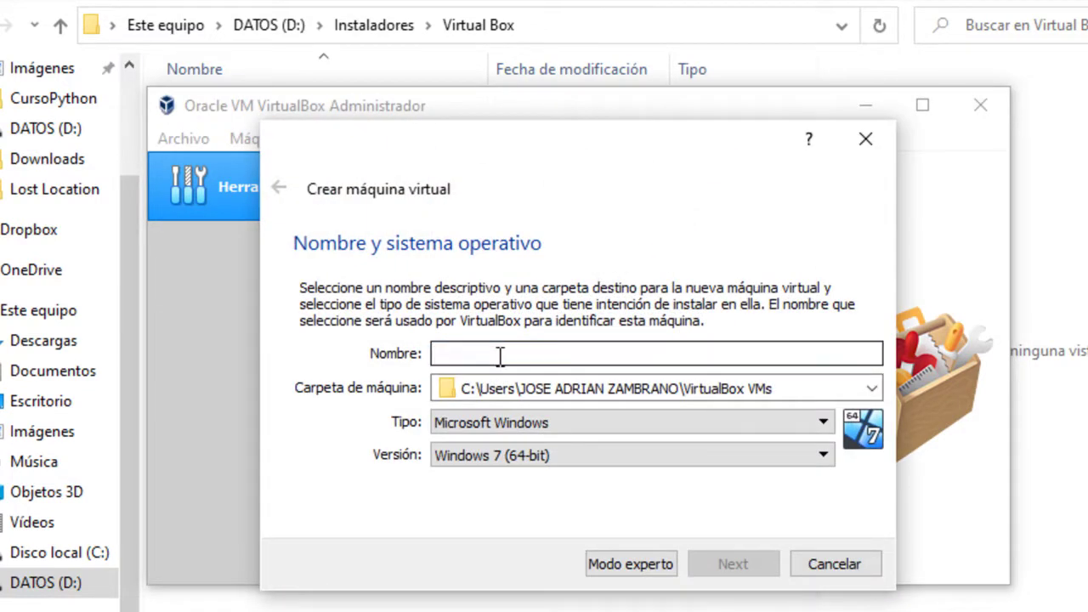
{"action": "type", "text": "Uuntu"}
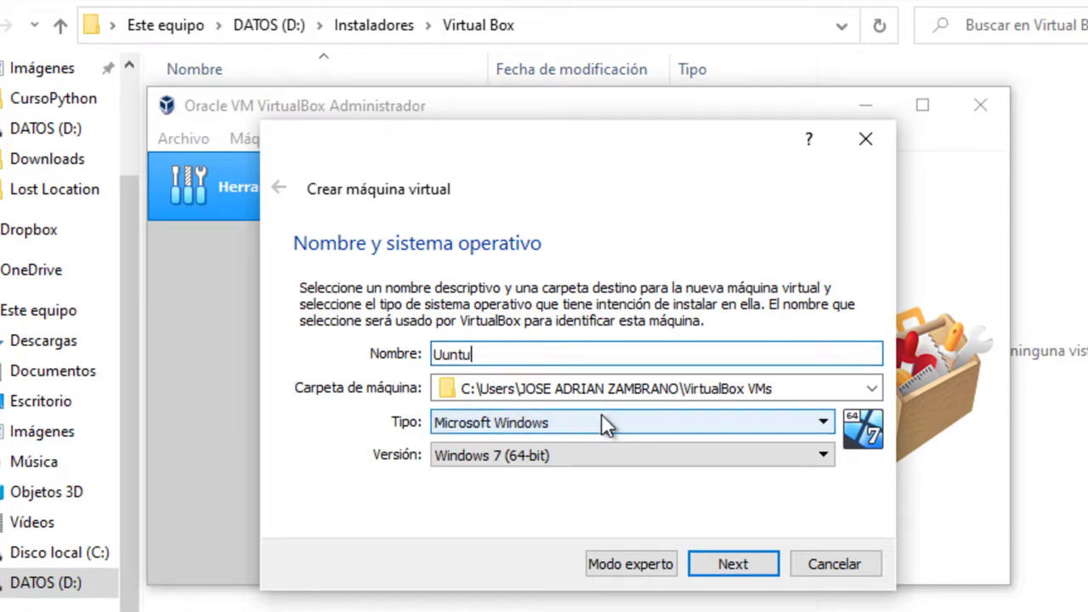
Set the machine folder to D:\MaquinasVirtuales\Ubuntu and correct the name to Ubuntu
{"action": "left_click", "coordinate": [870, 389]}
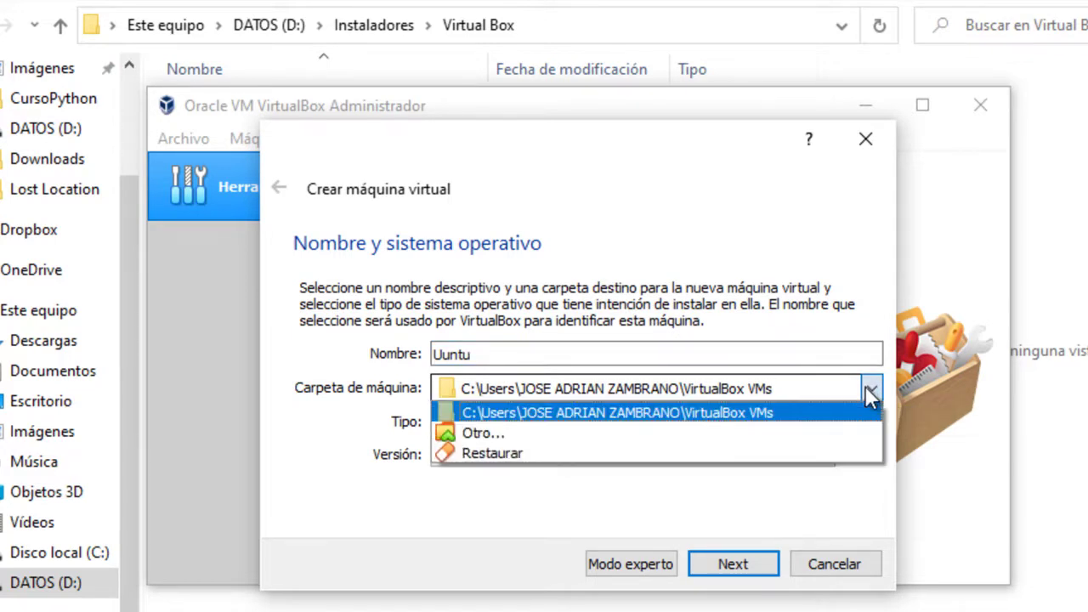
{"action": "left_click", "coordinate": [736, 429]}
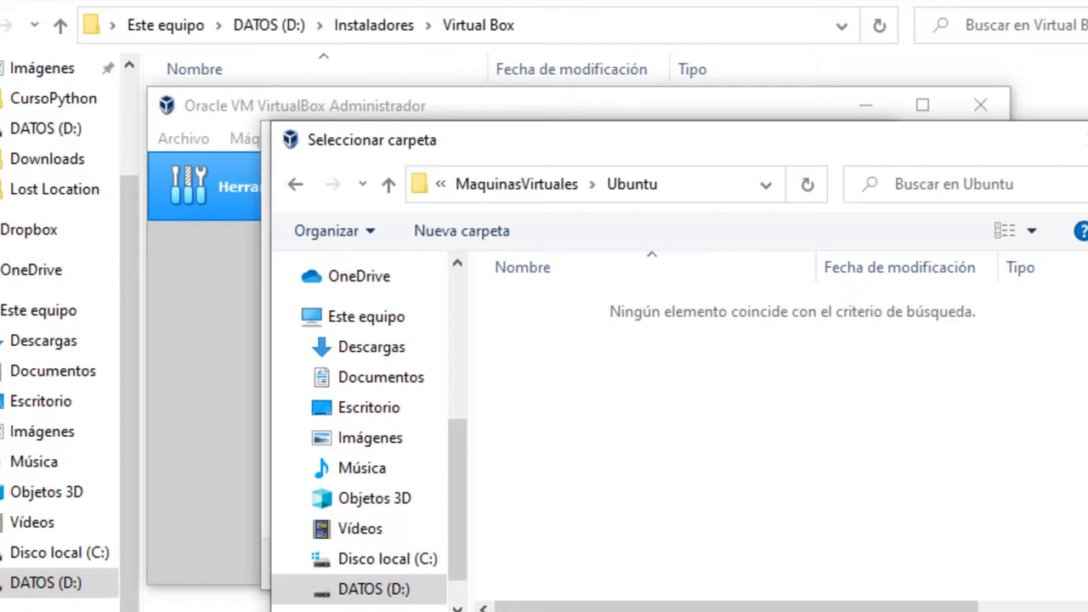
{"action": "key", "text": "Return"}
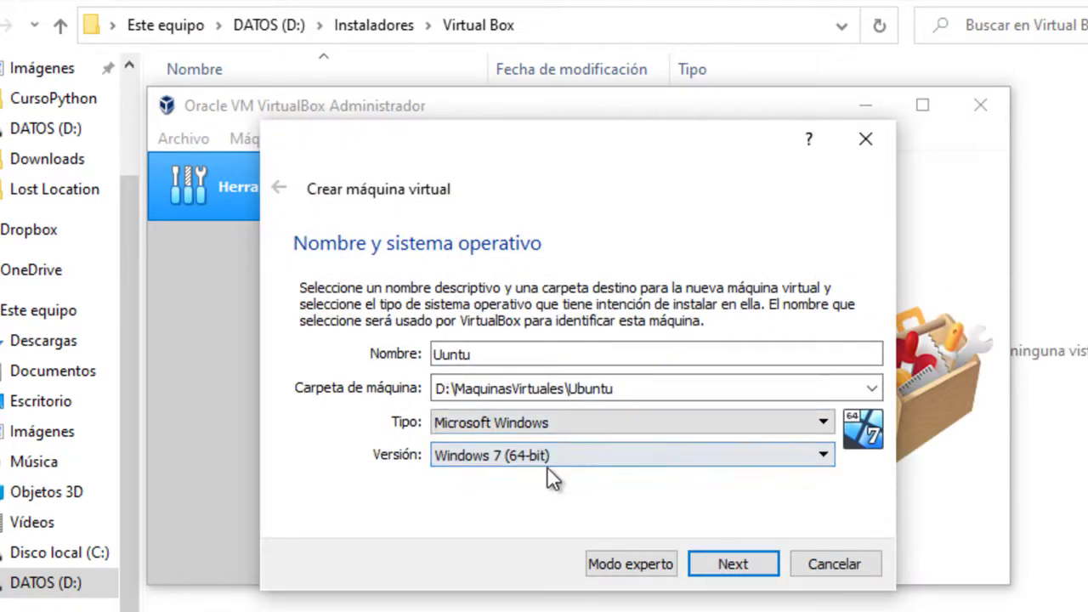
{"action": "left_click", "coordinate": [602, 457]}
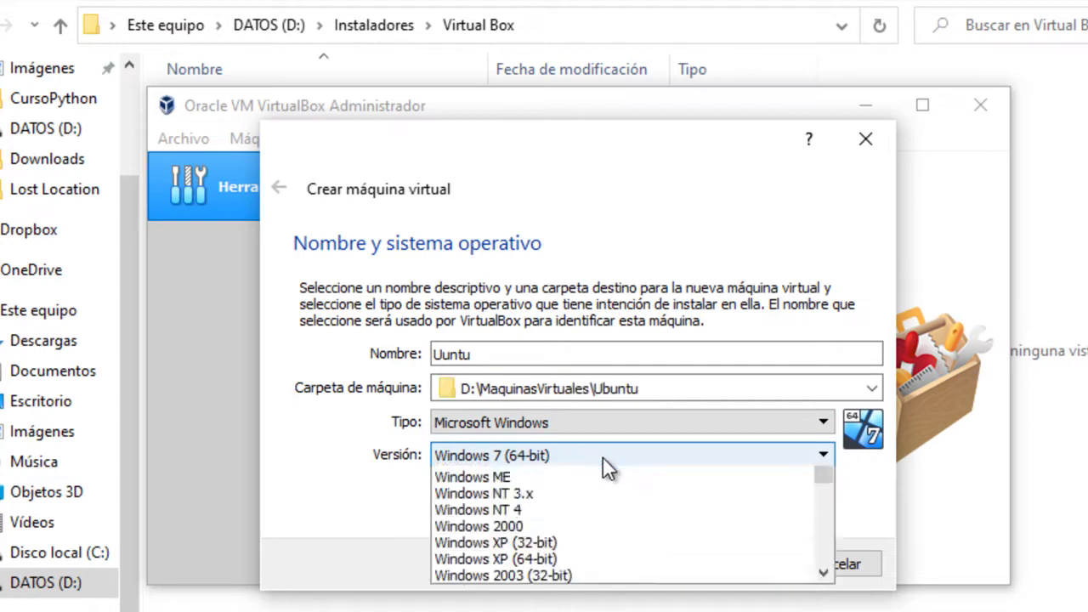
{"action": "left_click", "coordinate": [603, 456]}
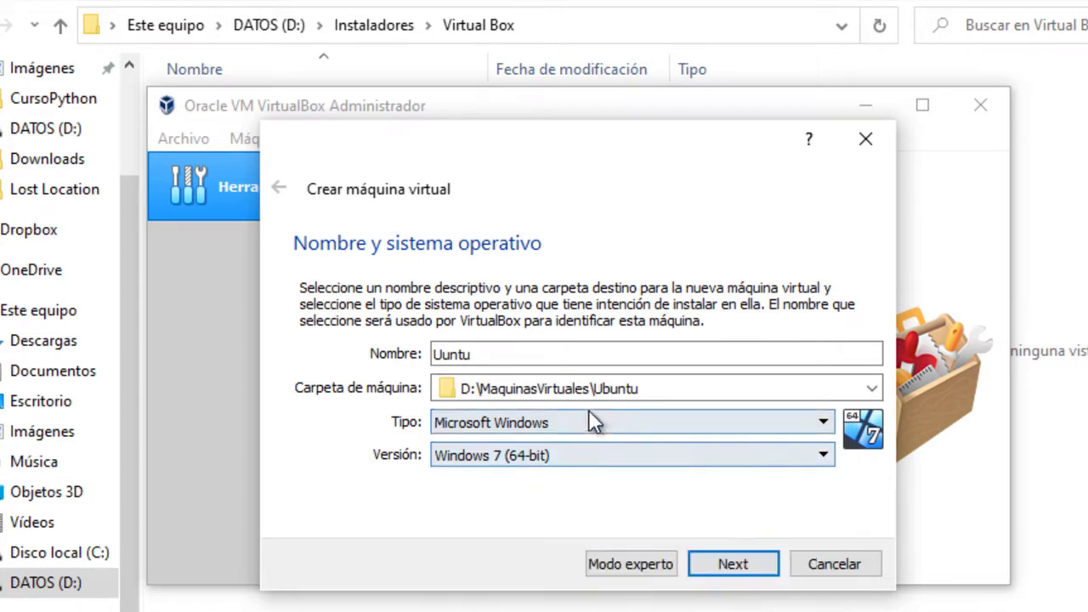
{"action": "left_click", "coordinate": [444, 355]}
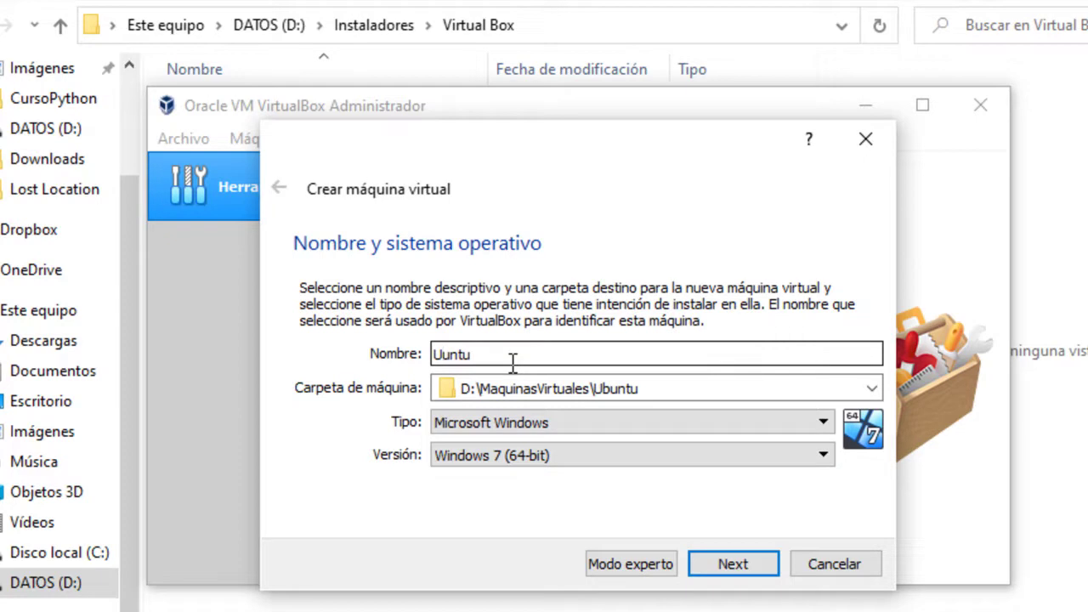
{"action": "type", "text": "b"}
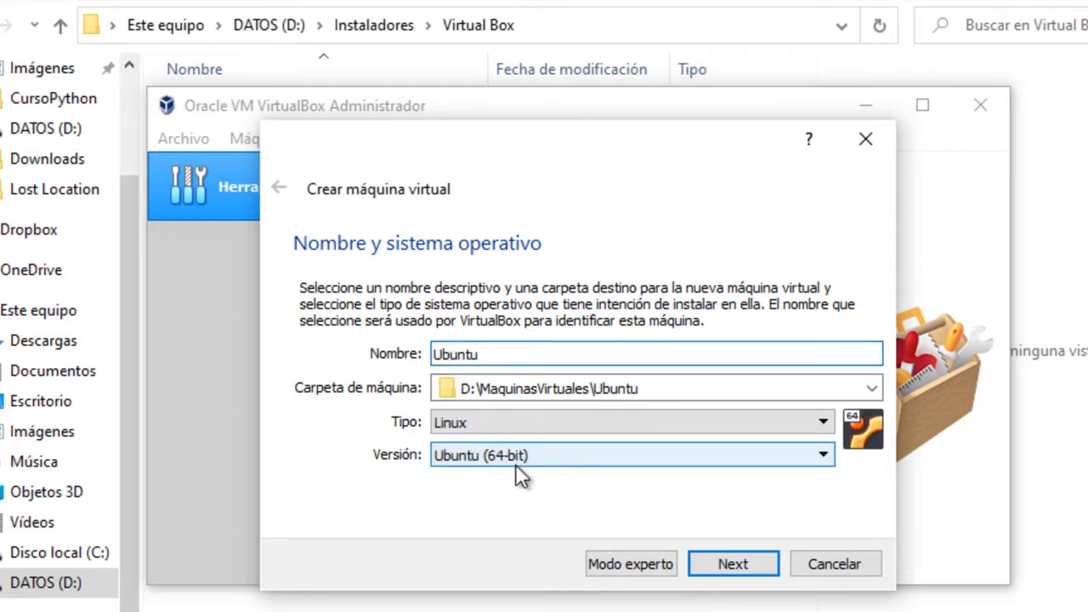
Allocate 4096 MB of RAM to the Ubuntu VM and proceed to the Disco duro page
{"action": "left_click", "coordinate": [731, 565]}
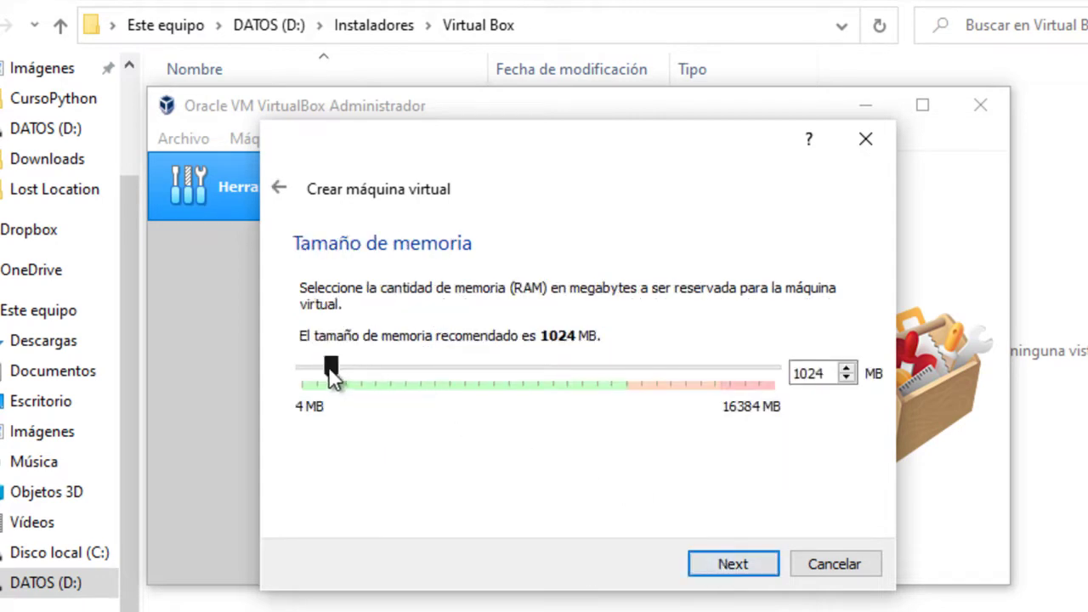
{"action": "left_click_drag", "start_coordinate": [331, 366], "coordinate": [419, 375]}
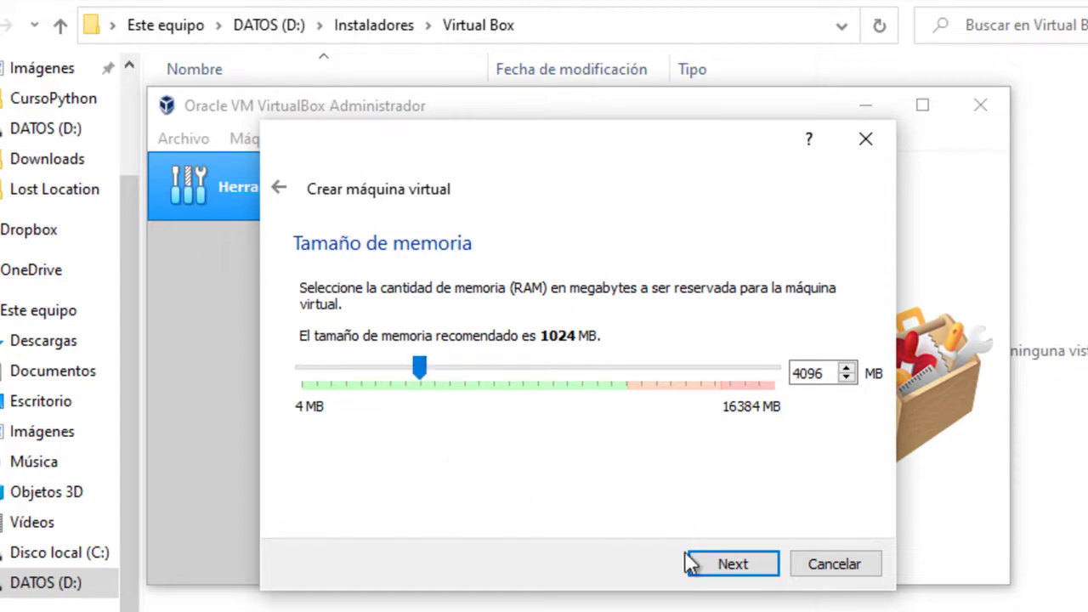
{"action": "left_click", "coordinate": [733, 565]}
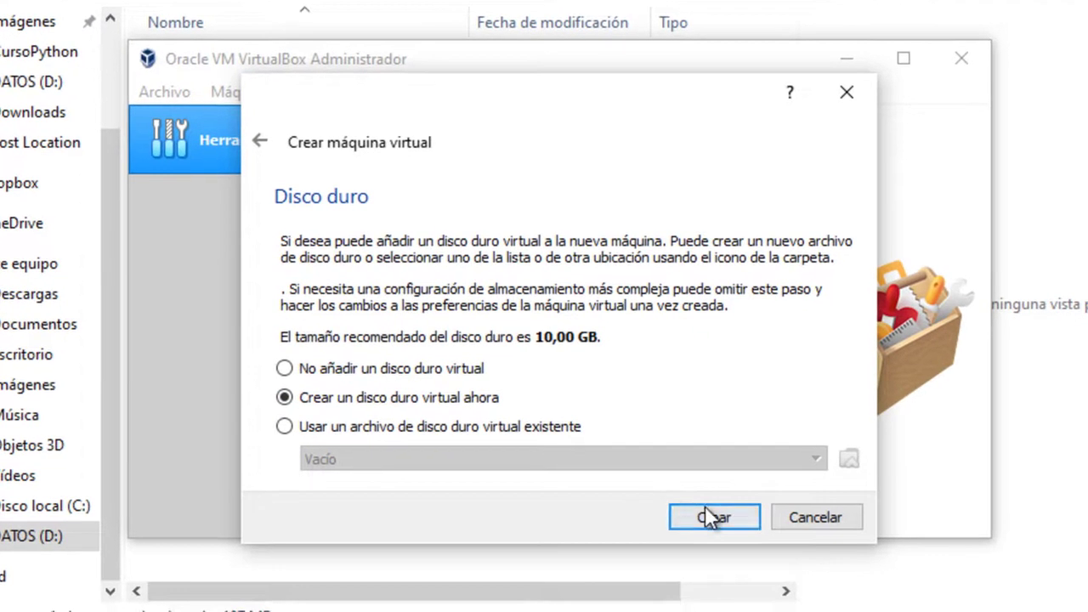
Choose to create a new VDI disk now and set its storage to Tamaño fijo
{"action": "left_click", "coordinate": [727, 562]}
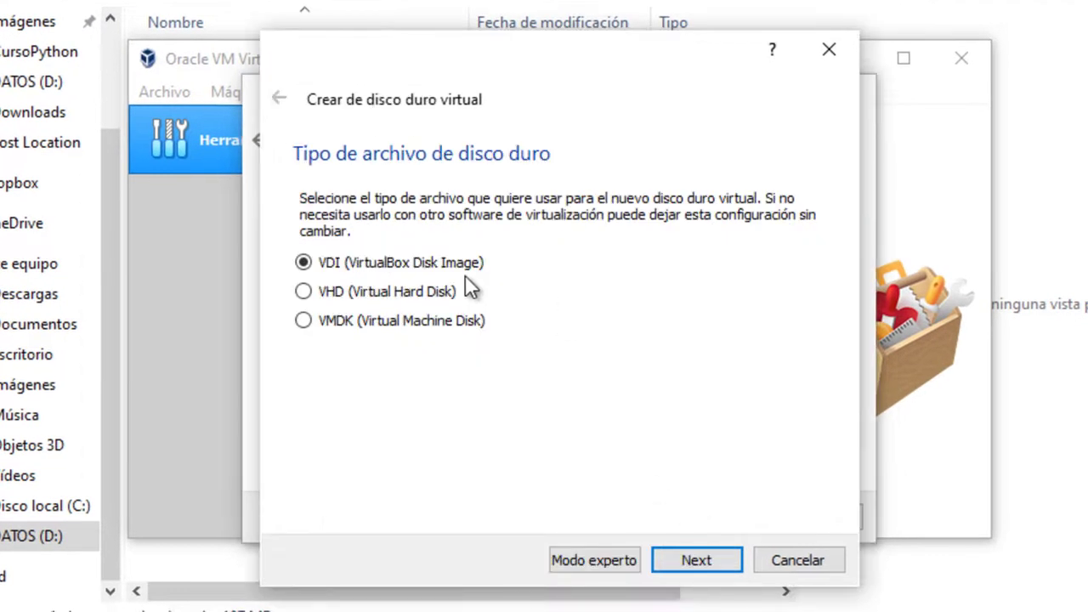
{"action": "left_click", "coordinate": [680, 562]}
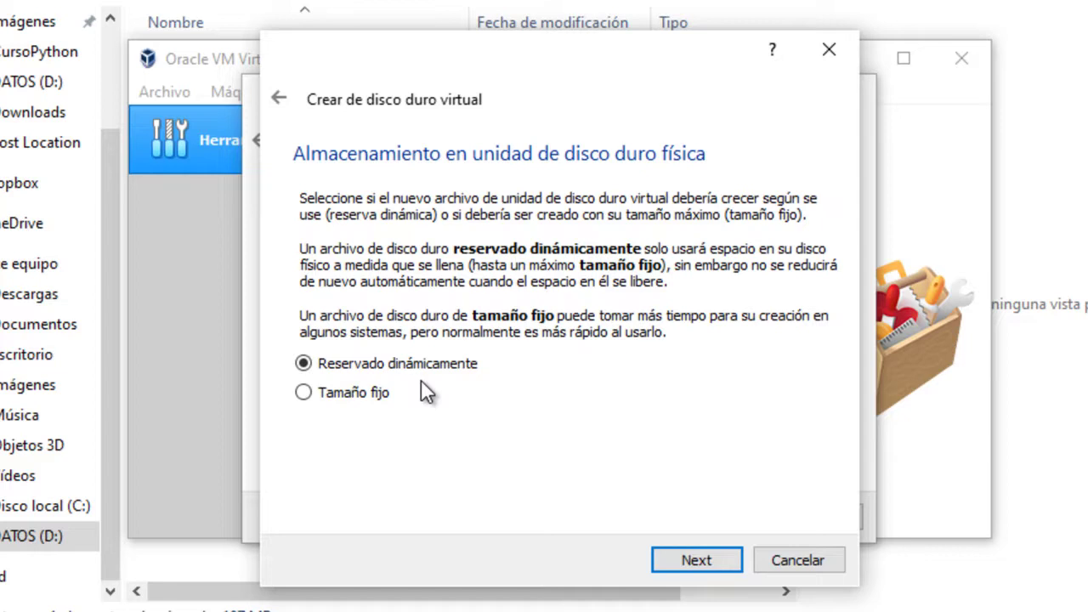
{"action": "left_click", "coordinate": [305, 393]}
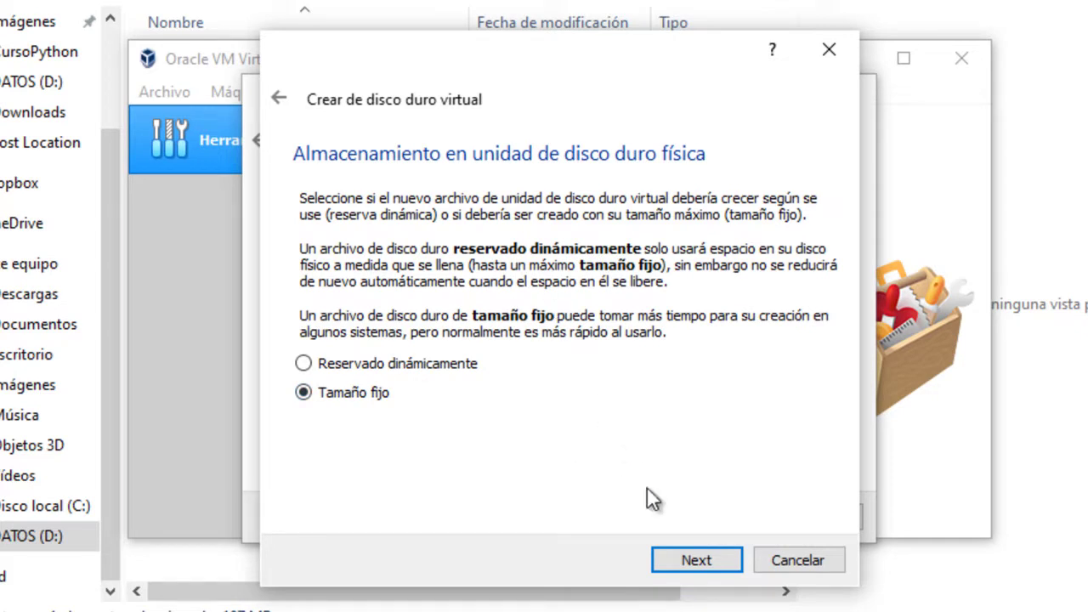
Size the Ubuntu.vdi disk at 15,00 GB instead of 10,00 GB and create it
{"action": "left_click", "coordinate": [693, 561]}
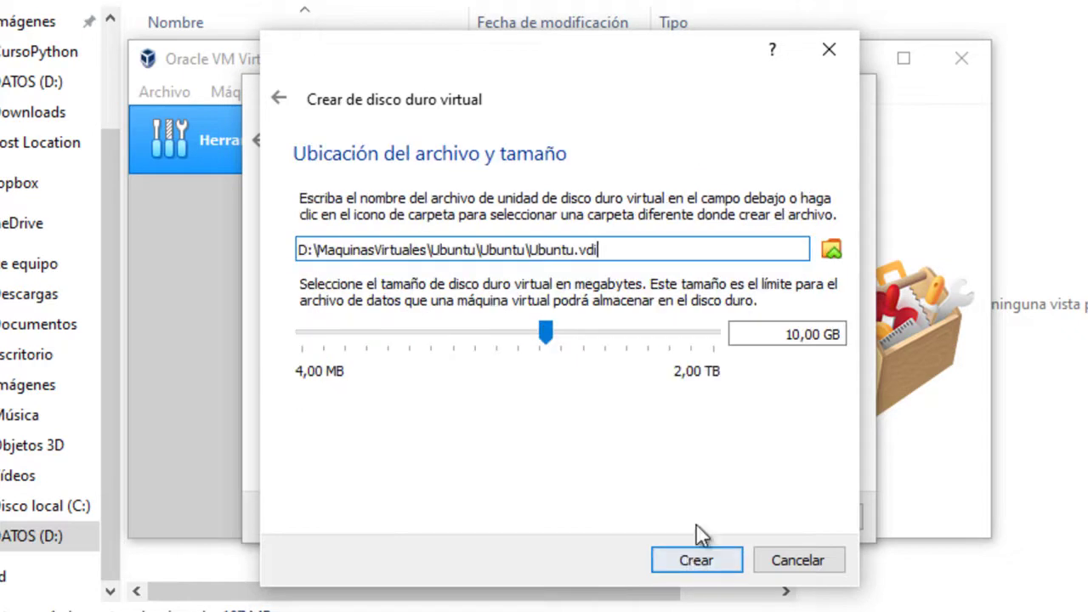
{"action": "left_click", "coordinate": [794, 334]}
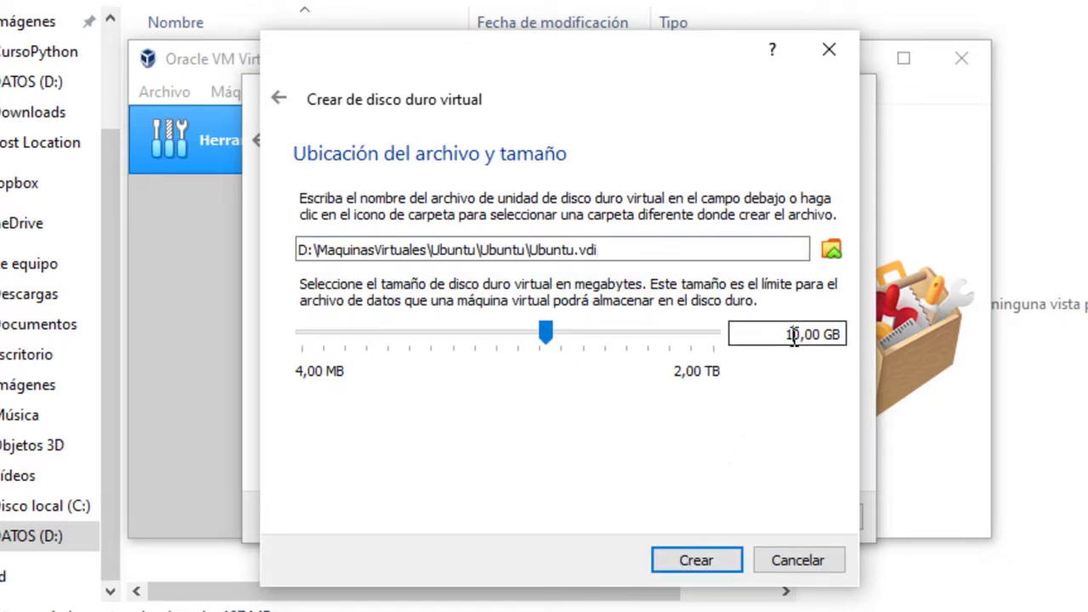
{"action": "left_click_drag", "start_coordinate": [795, 334], "coordinate": [800, 334]}
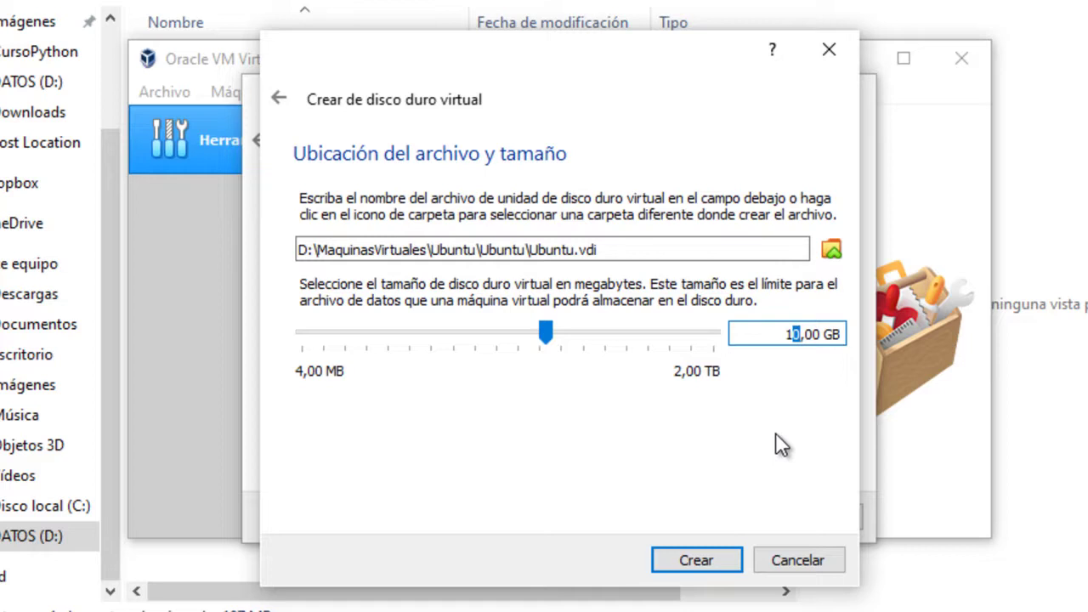
{"action": "type", "text": "5"}
{"action": "left_click", "coordinate": [678, 557]}
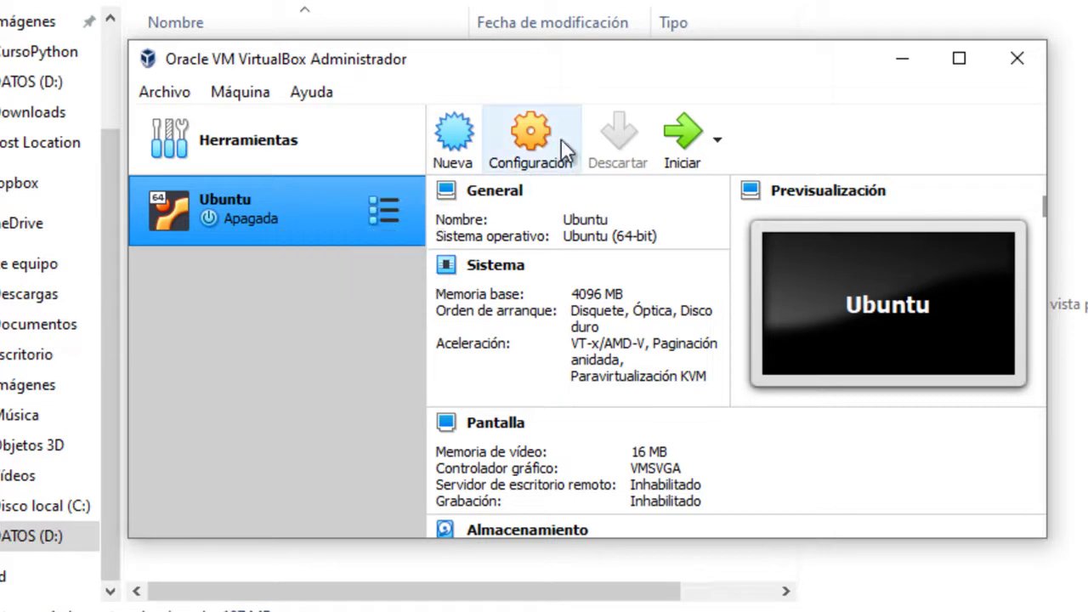
Mount ubuntu-18.04.4-desktop-amd64.iso in the Ubuntu VM's empty IDE optical drive and save the settings
{"action": "left_click", "coordinate": [532, 134]}
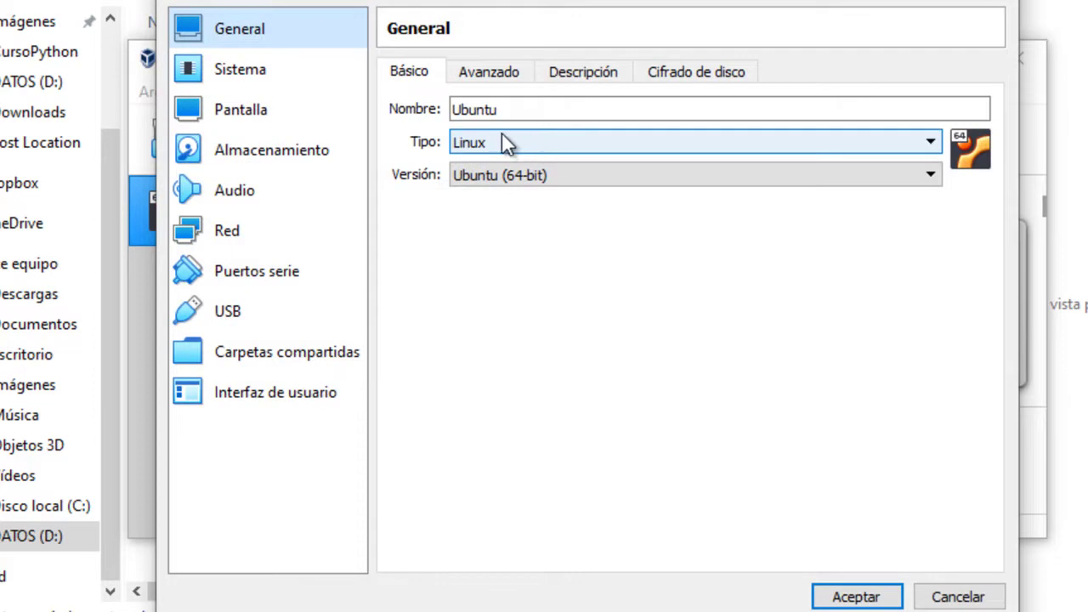
{"action": "left_click", "coordinate": [314, 162]}
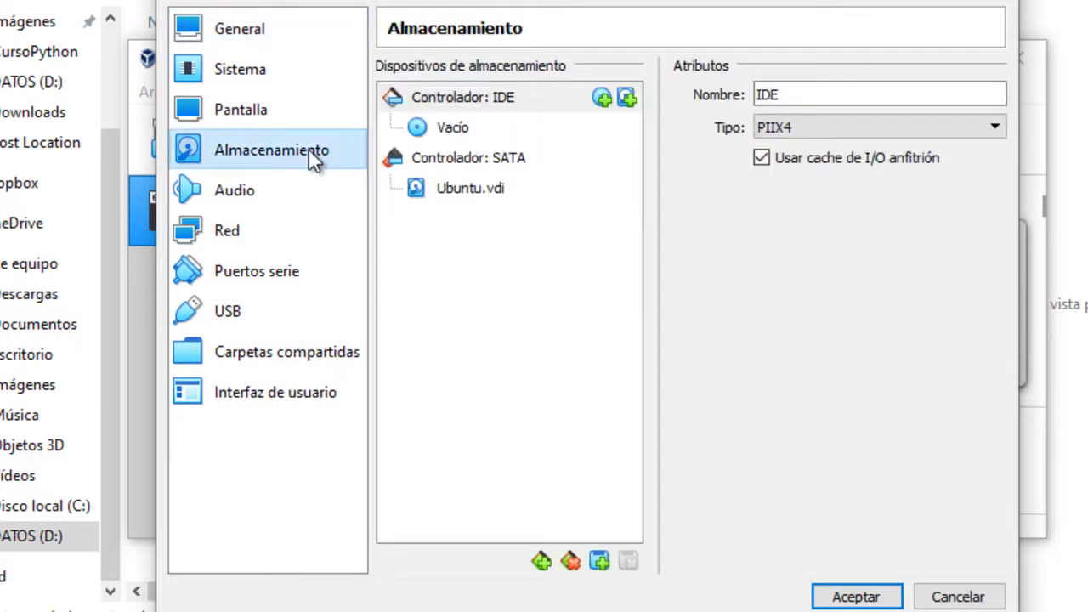
{"action": "left_click", "coordinate": [466, 132]}
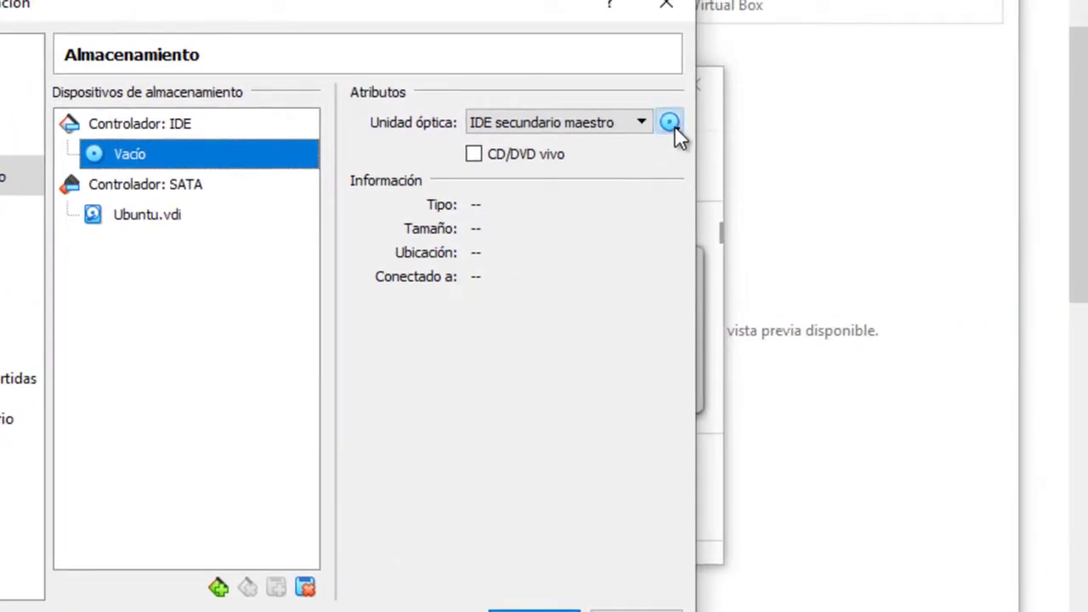
{"action": "left_click", "coordinate": [672, 125]}
{"action": "left_click", "coordinate": [710, 181]}
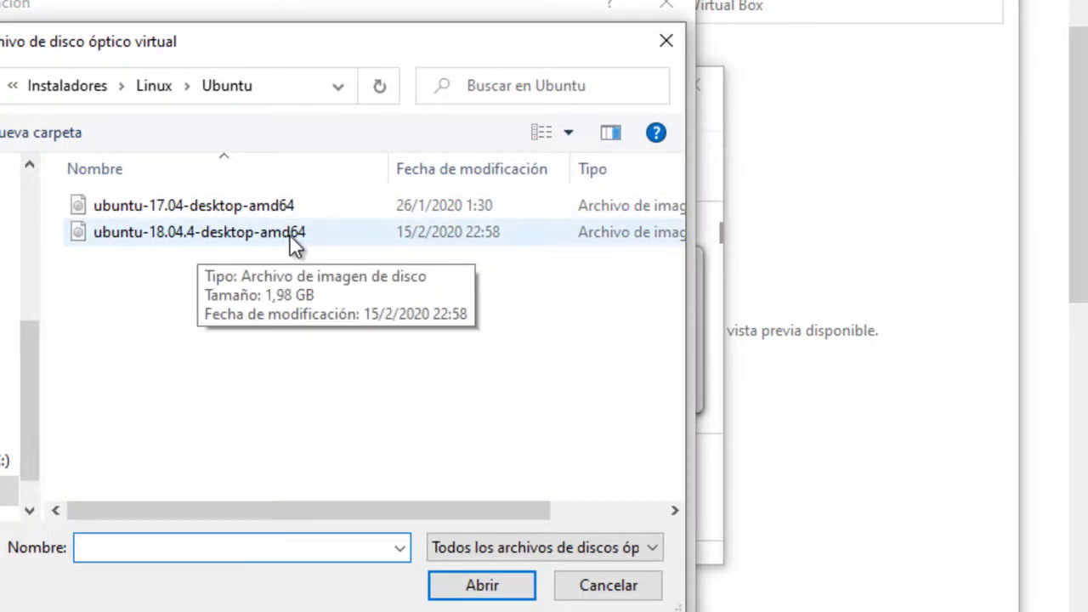
{"action": "left_click", "coordinate": [205, 233]}
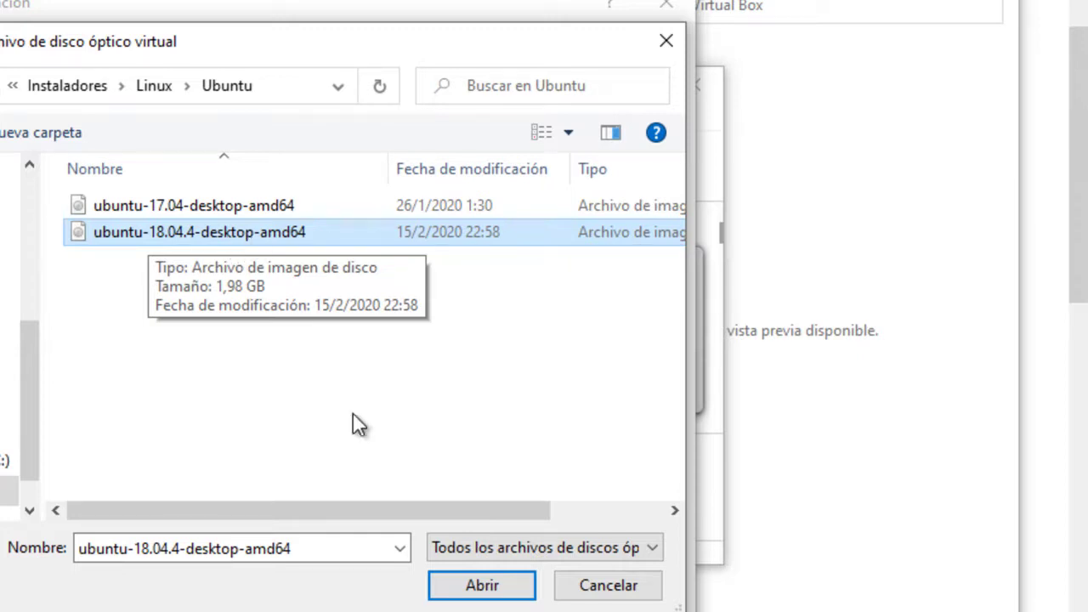
{"action": "left_click", "coordinate": [463, 588]}
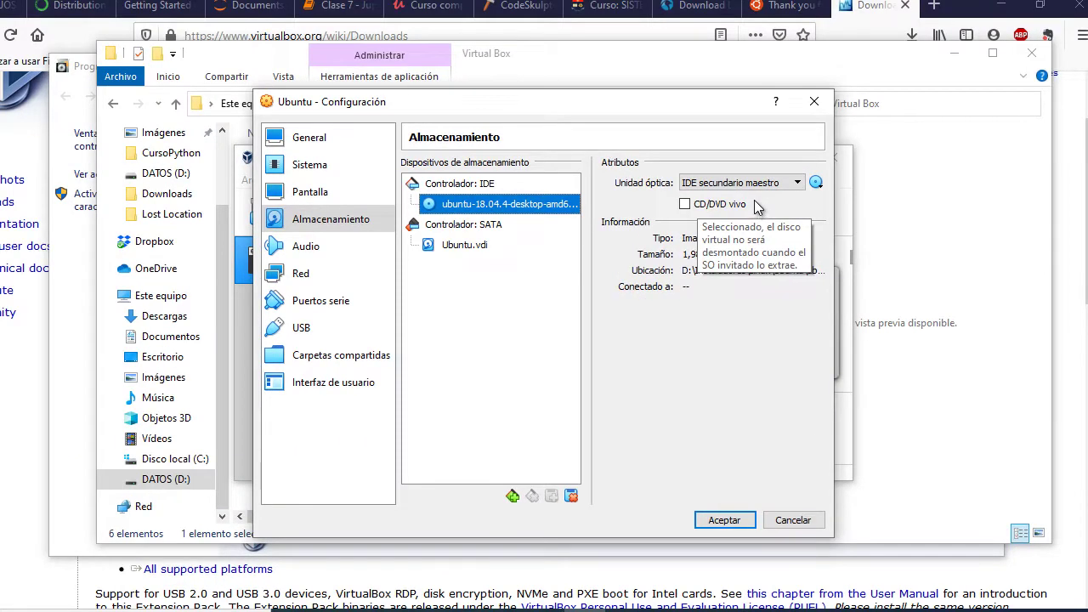
{"action": "left_click", "coordinate": [731, 520]}
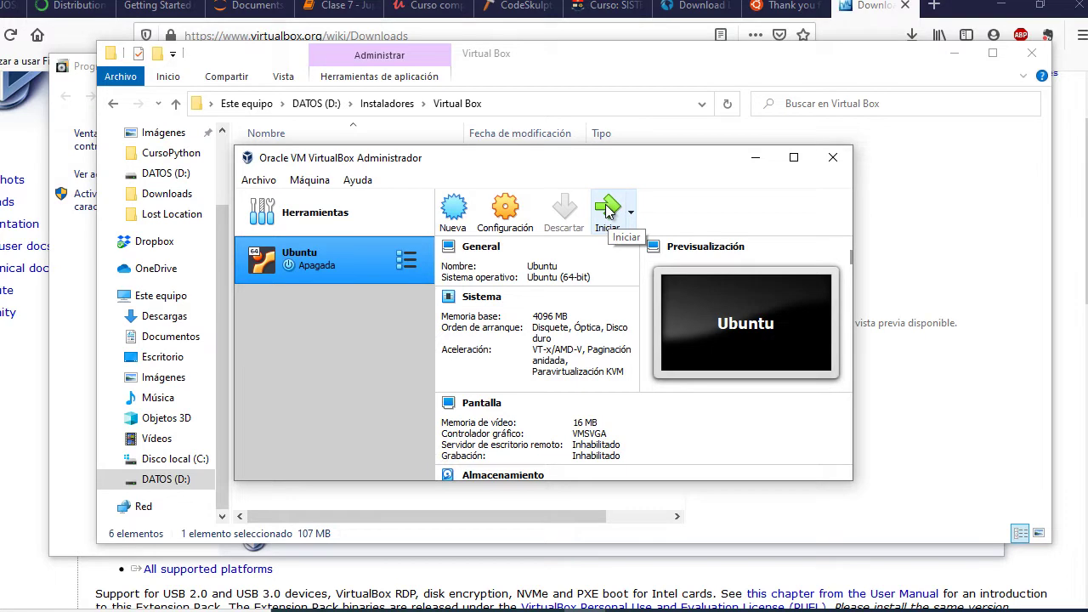
Boot the Ubuntu VM from the 18.04.4 ISO and dismiss the autocapture and mouse-integration notices
{"action": "left_click", "coordinate": [608, 211]}
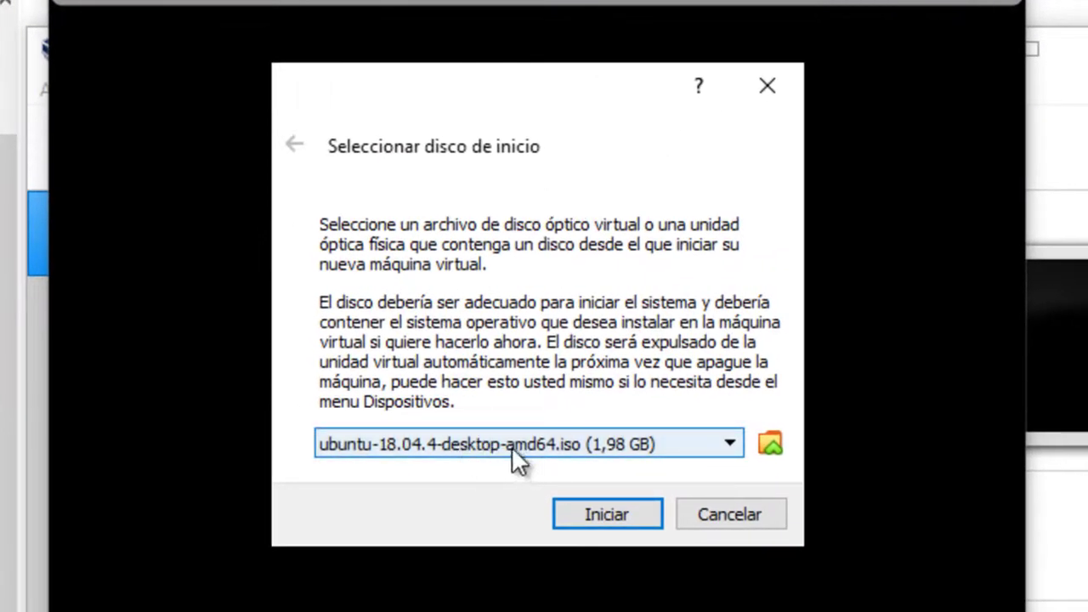
{"action": "left_click", "coordinate": [605, 528]}
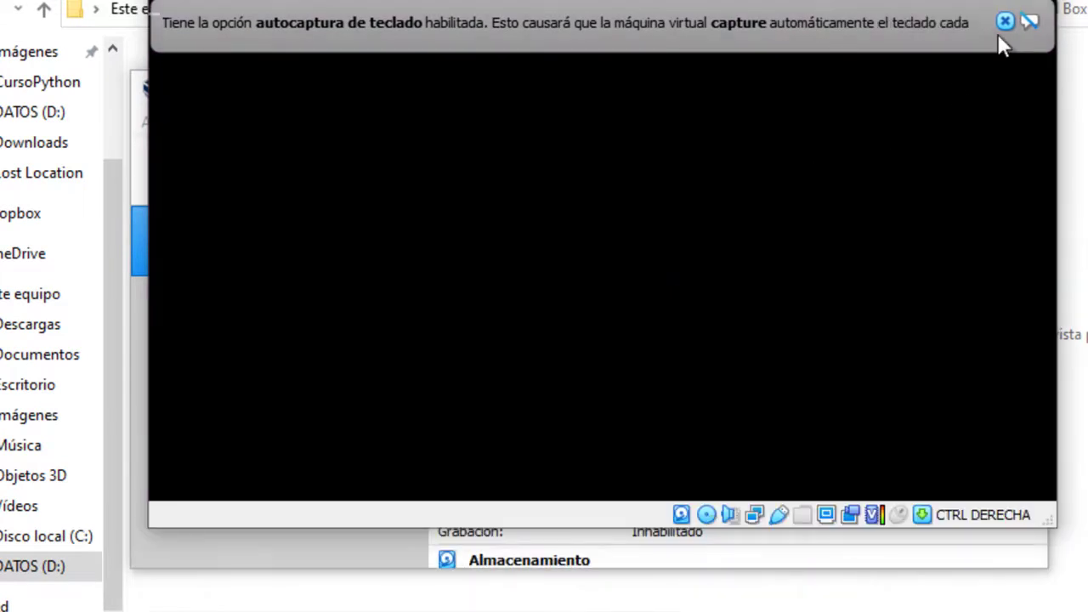
{"action": "left_click", "coordinate": [1003, 22]}
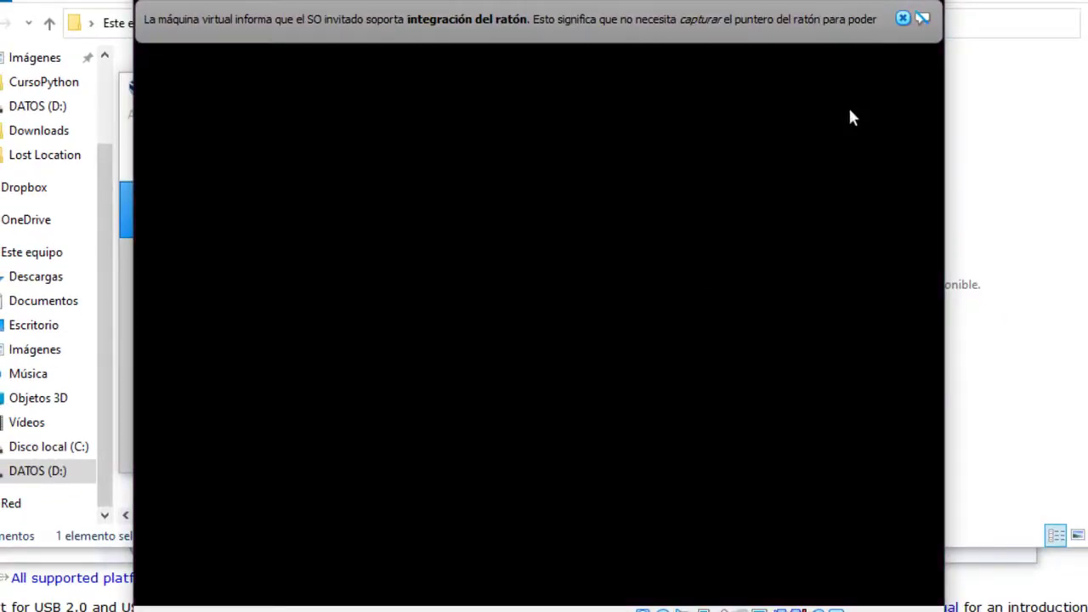
{"action": "left_click", "coordinate": [903, 18]}
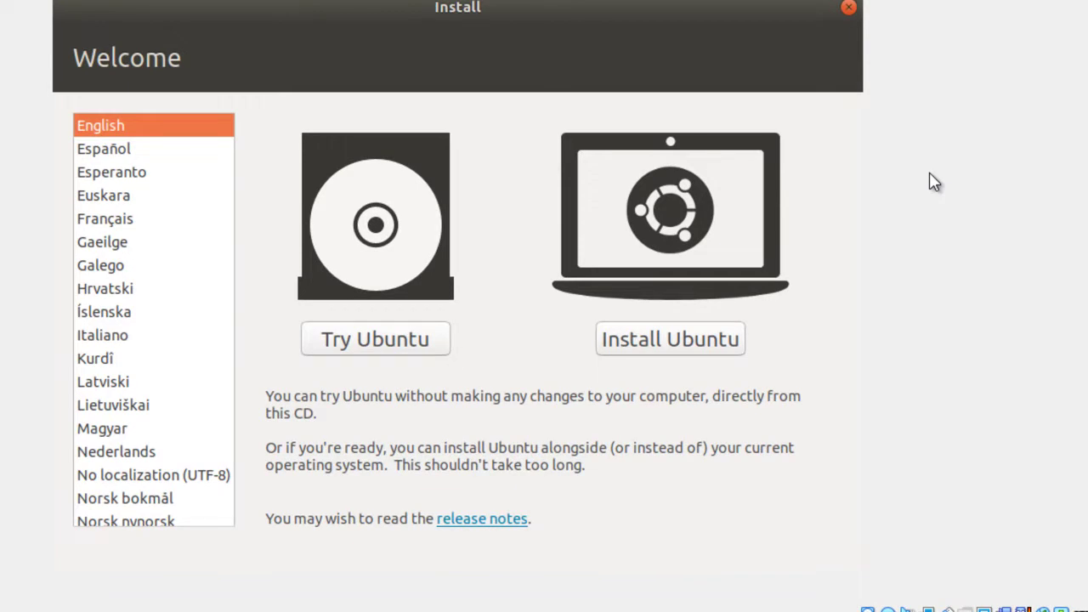
Preview Français and Italiano, settle on Español as installer language, and choose Instalar Ubuntu
{"action": "left_click", "coordinate": [125, 156]}
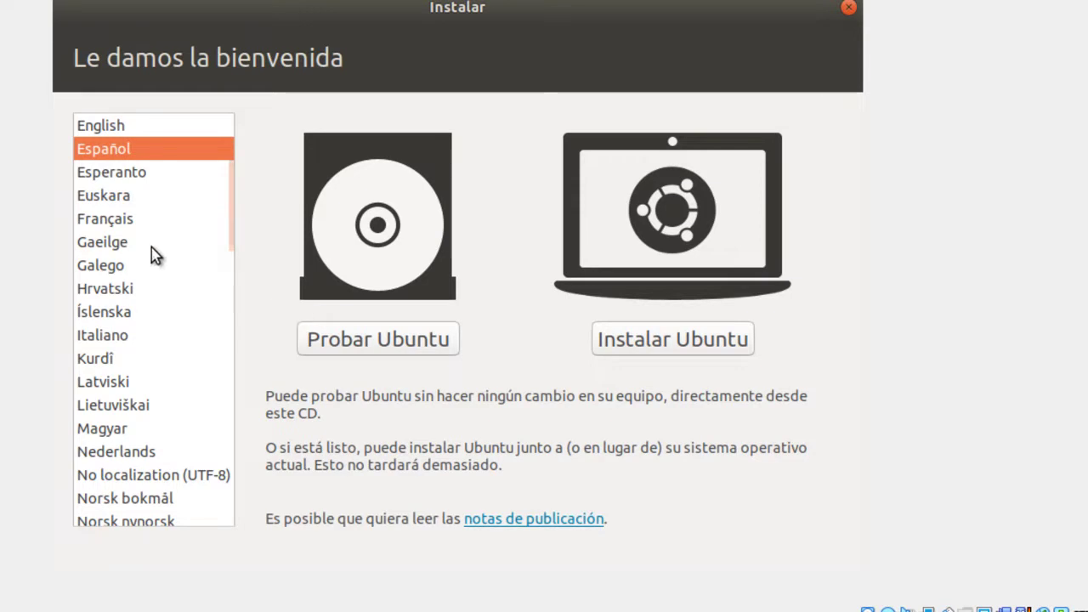
{"action": "left_click", "coordinate": [124, 223]}
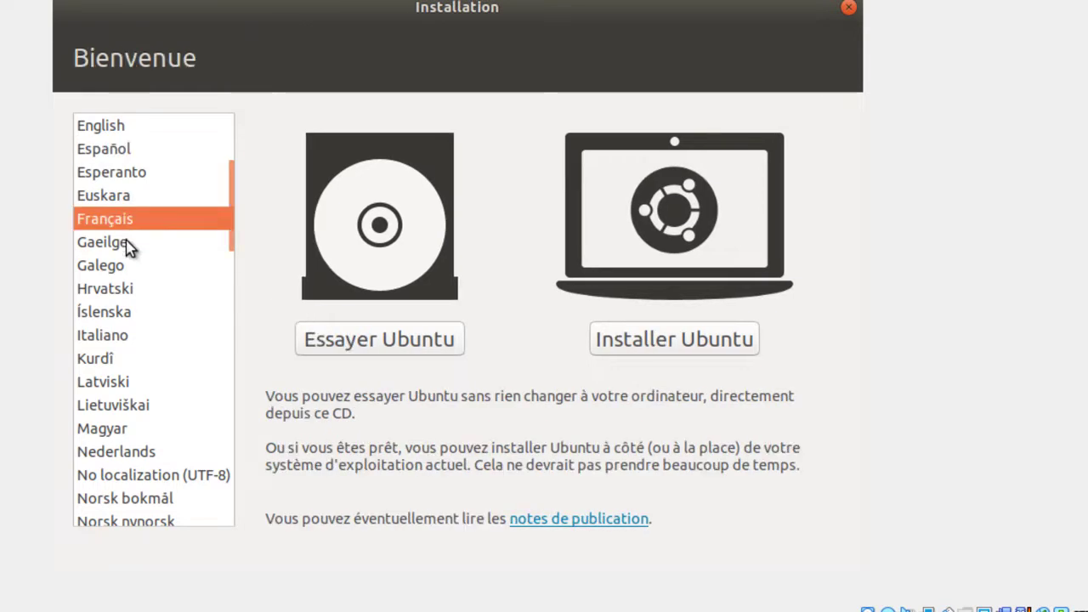
{"action": "left_click", "coordinate": [111, 343]}
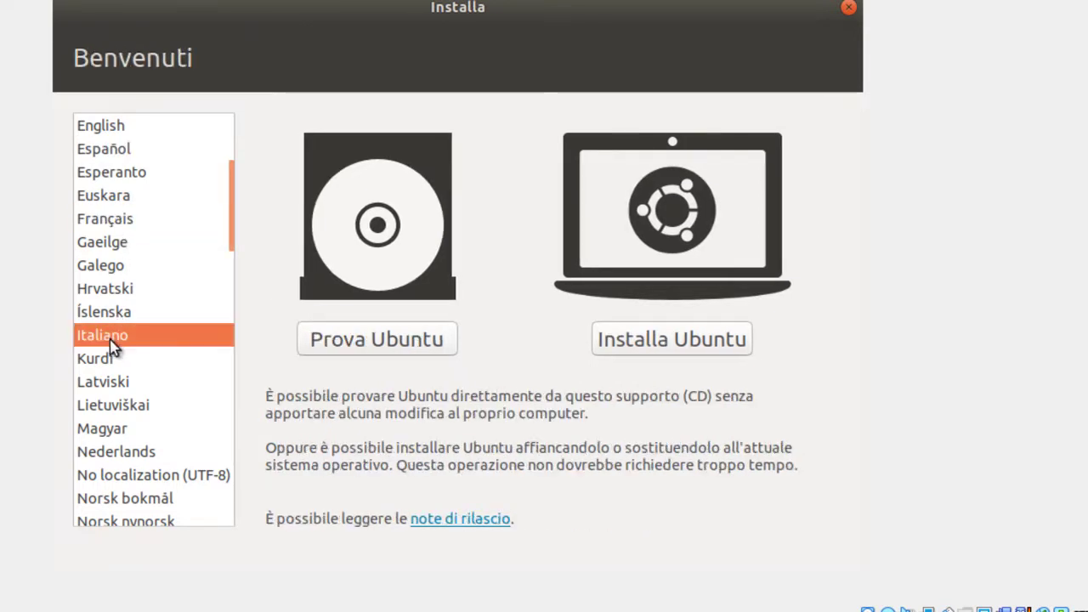
{"action": "left_click", "coordinate": [121, 154]}
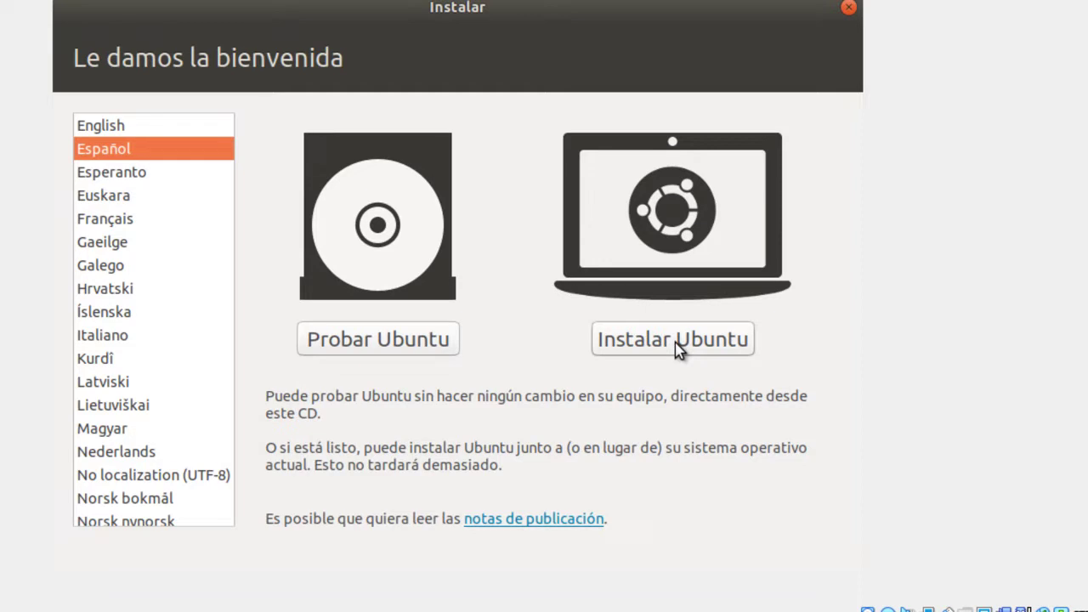
{"action": "left_click", "coordinate": [675, 344]}
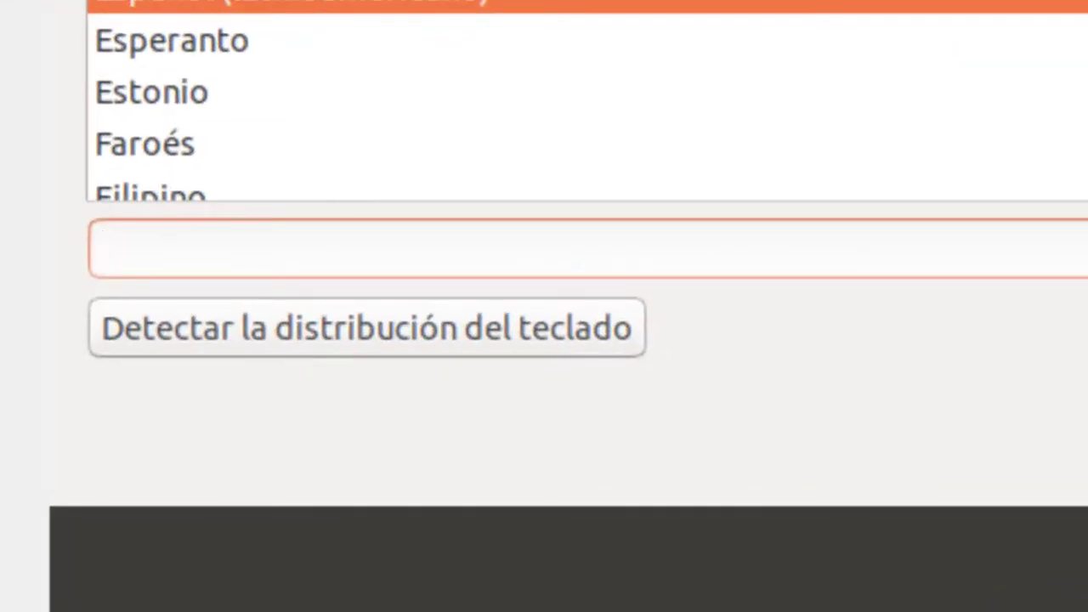
Test the Español (latinoamericano) layout by typing áñÑ[]{}!" and shift the window left to show its buttons
{"action": "type", "text": "áñ"}
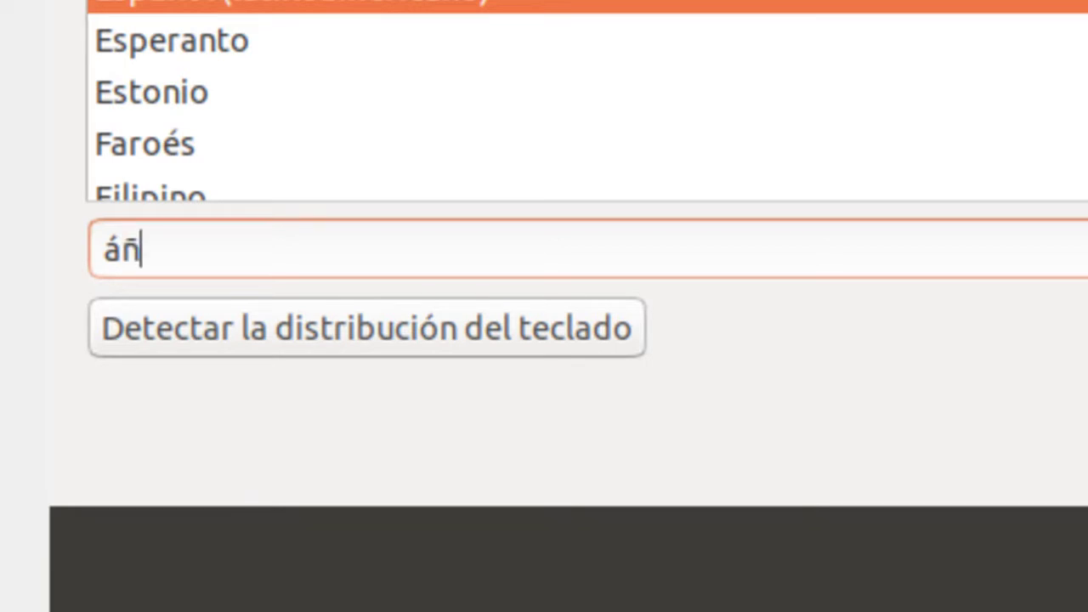
{"action": "type", "text": "Ñ[]{}"}
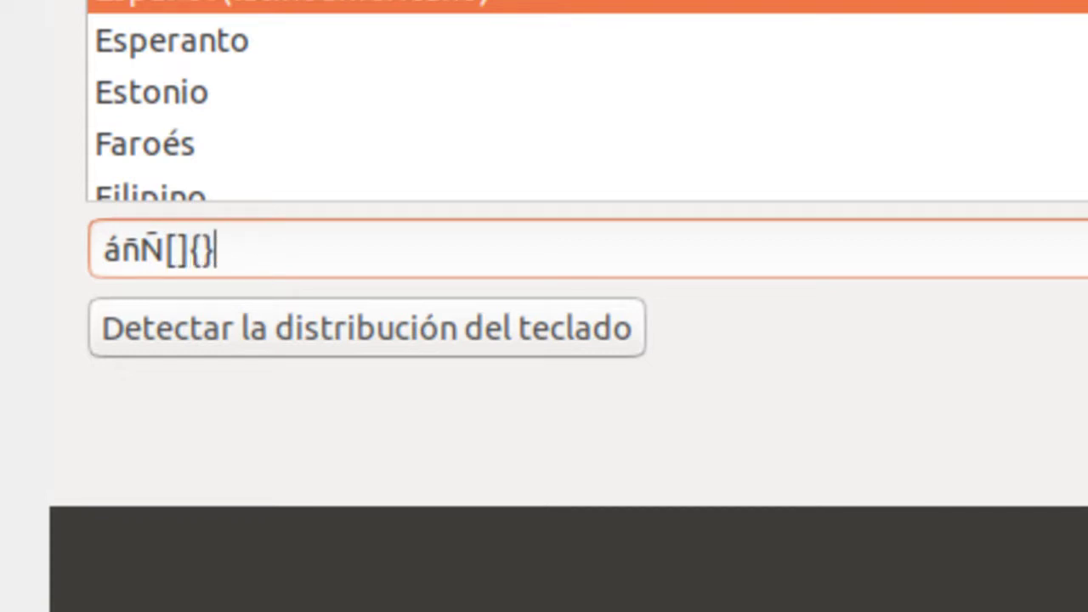
{"action": "type", "text": "!"}
{"action": "type", "text": "\""}
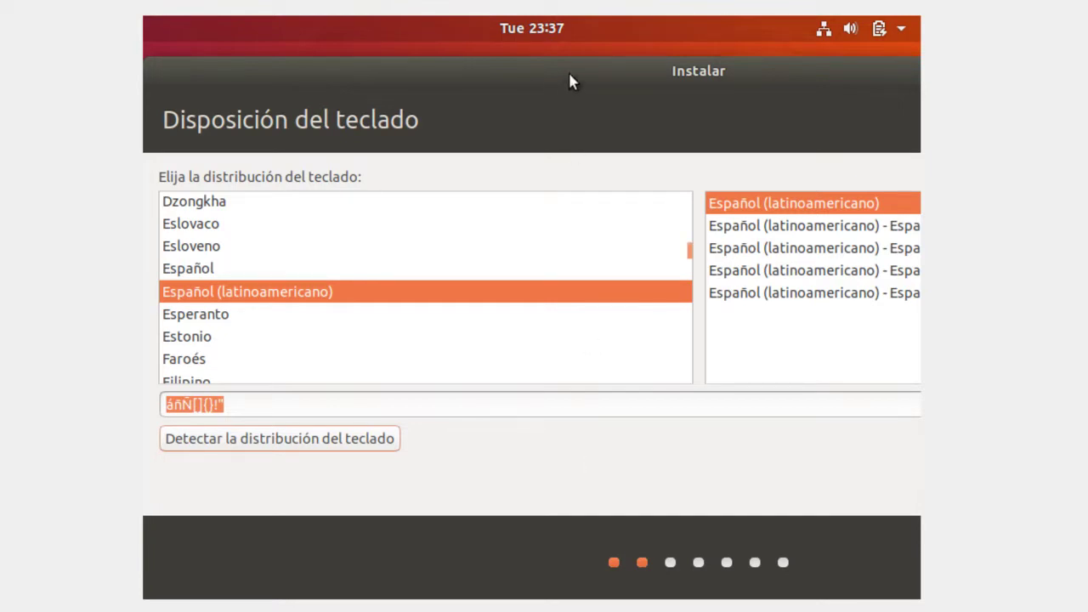
{"action": "left_click_drag", "start_coordinate": [570, 74], "coordinate": [189, 73]}
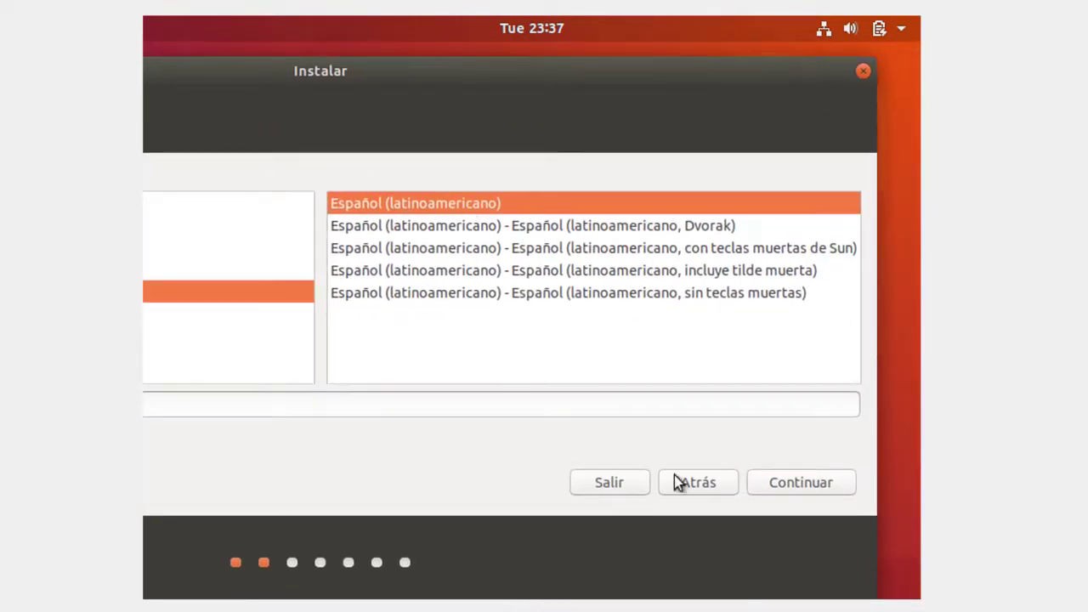
Accept the keyboard layout and enable installing third-party graphics, Wi-Fi and media software
{"action": "left_click", "coordinate": [781, 485]}
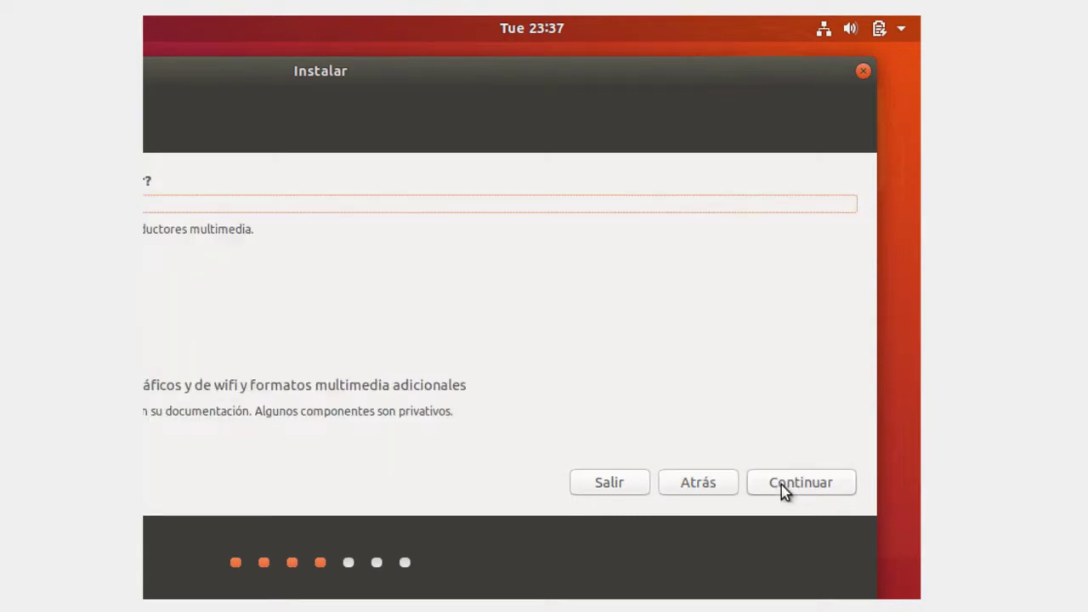
{"action": "left_click_drag", "start_coordinate": [367, 72], "coordinate": [750, 65]}
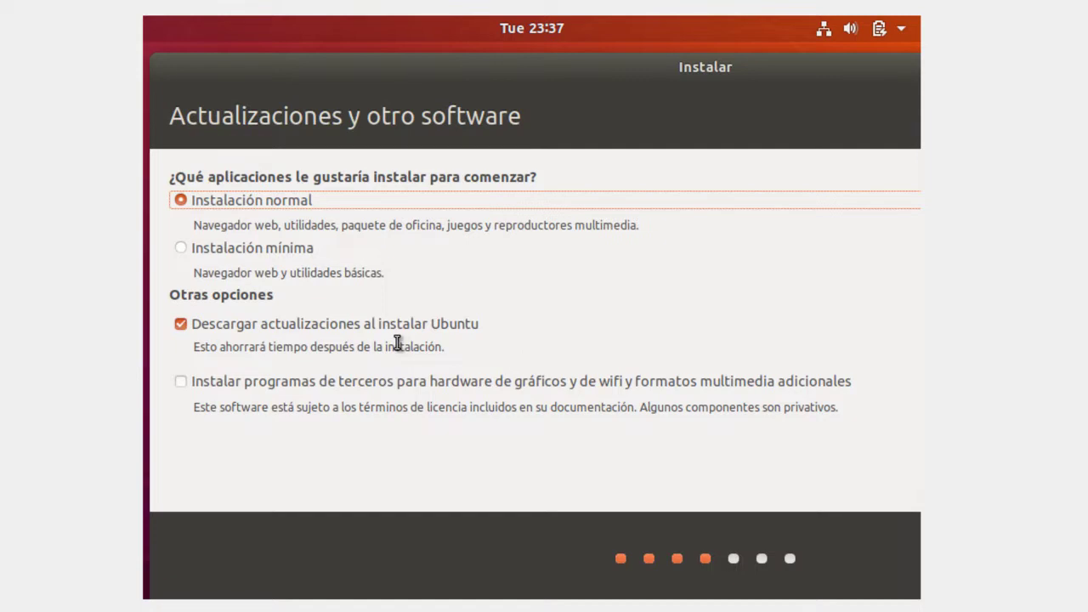
{"action": "left_click", "coordinate": [179, 385]}
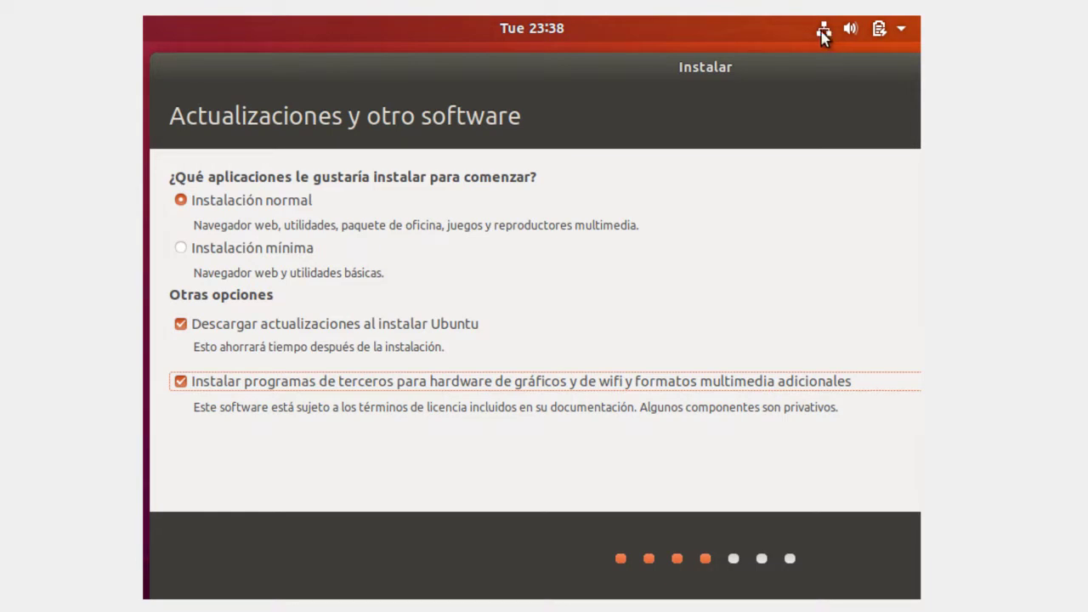
Close the top-bar system status menu and shift the installer window left to reveal its buttons
{"action": "left_click", "coordinate": [822, 32]}
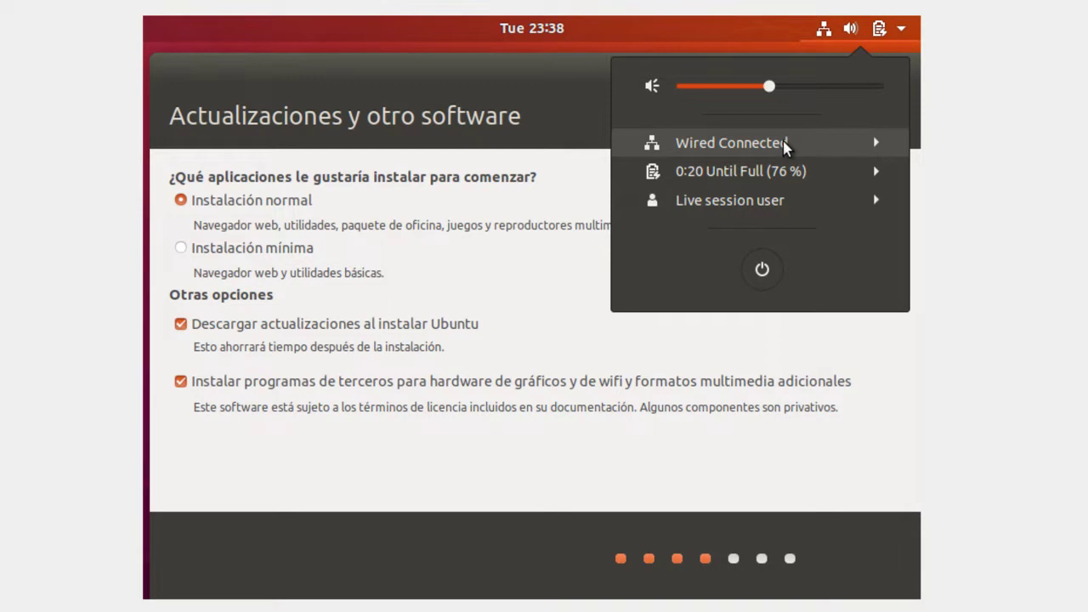
{"action": "left_click", "coordinate": [785, 146]}
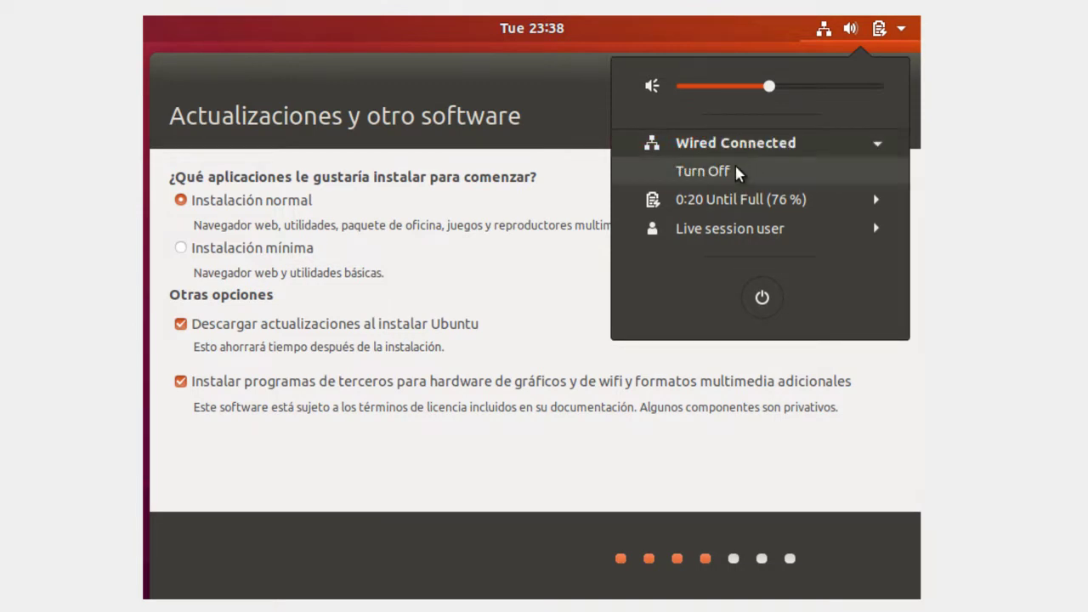
{"action": "left_click", "coordinate": [749, 148]}
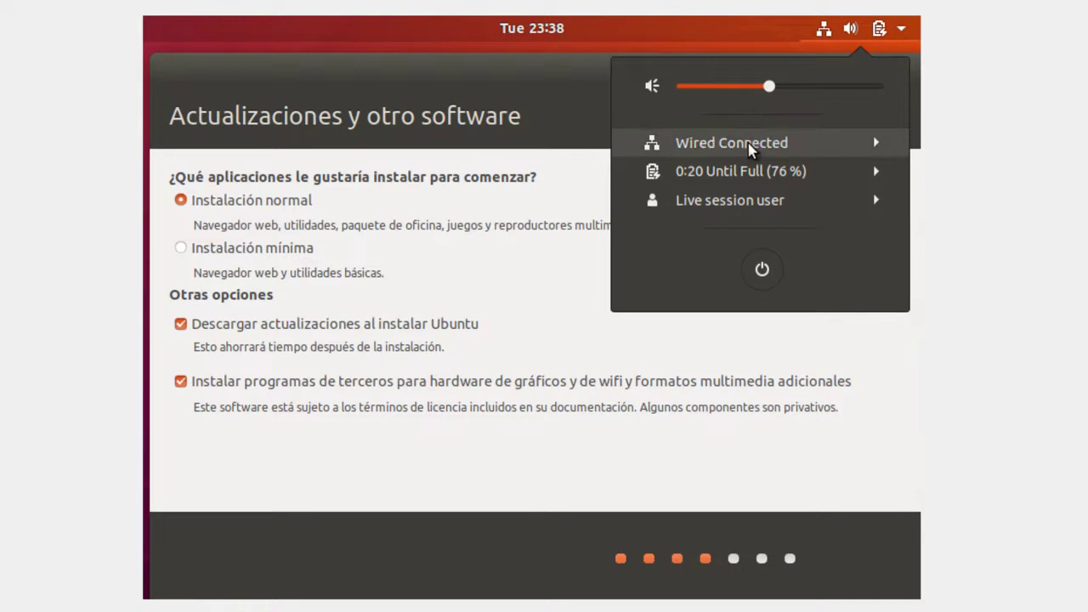
{"action": "left_click", "coordinate": [731, 41]}
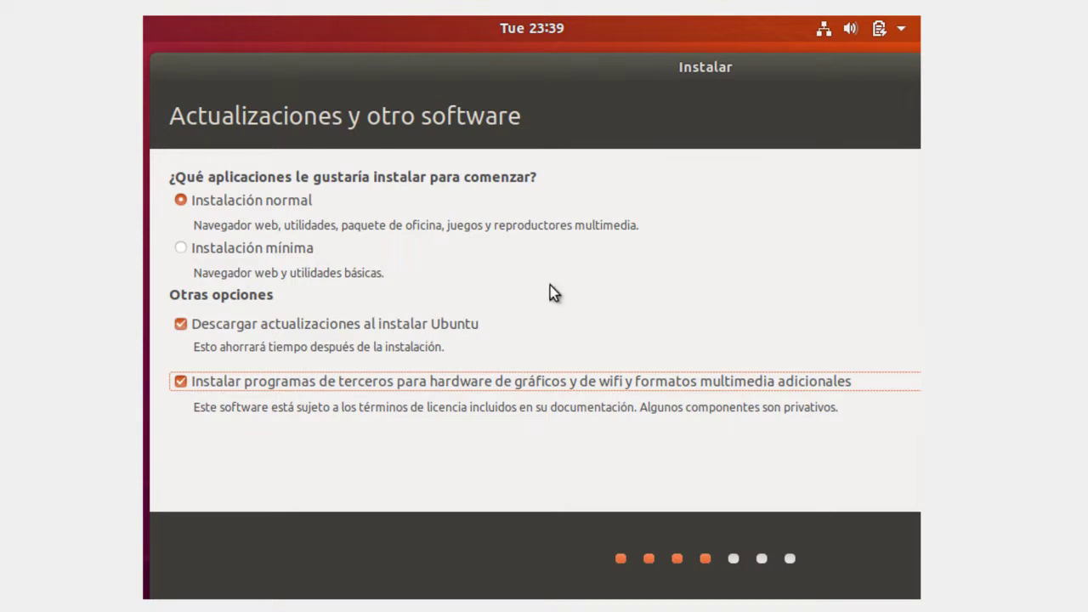
{"action": "left_click_drag", "start_coordinate": [722, 71], "coordinate": [380, 65]}
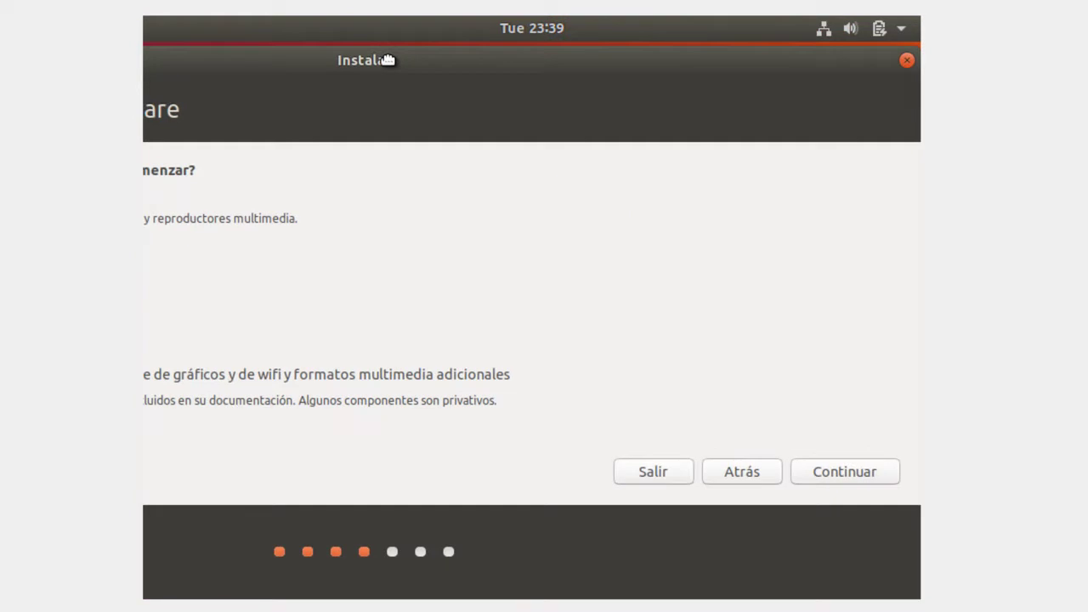
Choose Borrar disco e instalar Ubuntu and confirm writing the ext4 partition changes to sda
{"action": "left_click", "coordinate": [821, 476]}
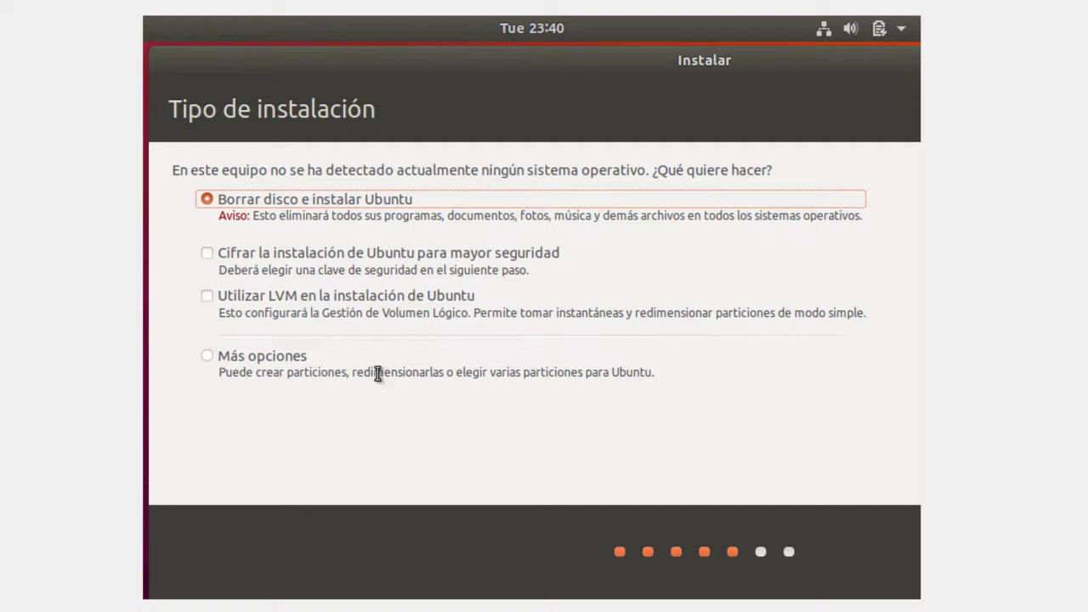
{"action": "left_click_drag", "start_coordinate": [611, 66], "coordinate": [352, 64]}
{"action": "left_click", "coordinate": [863, 471]}
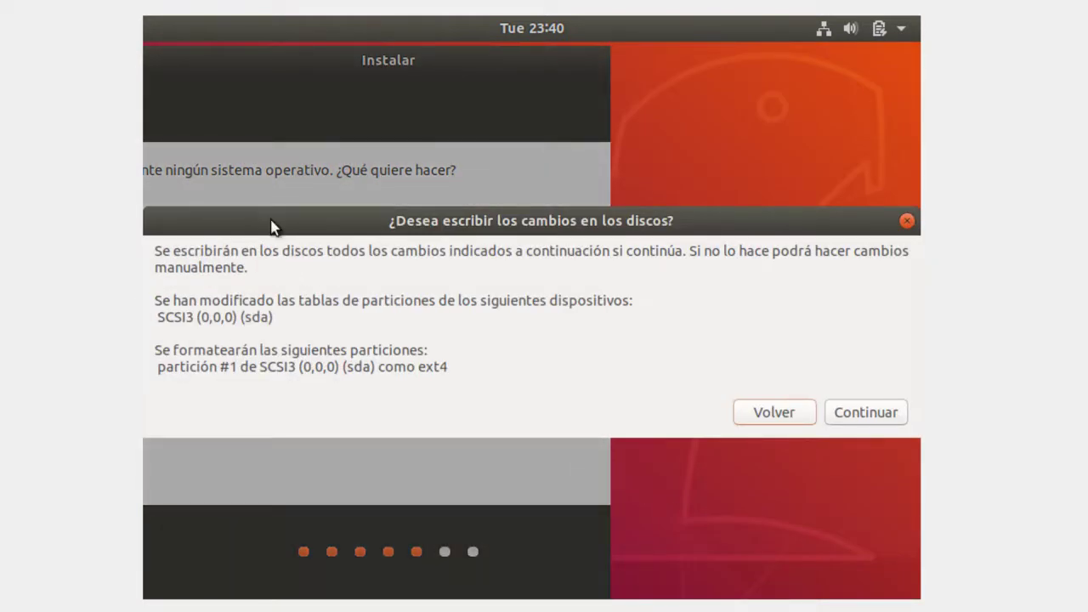
{"action": "left_click", "coordinate": [848, 414]}
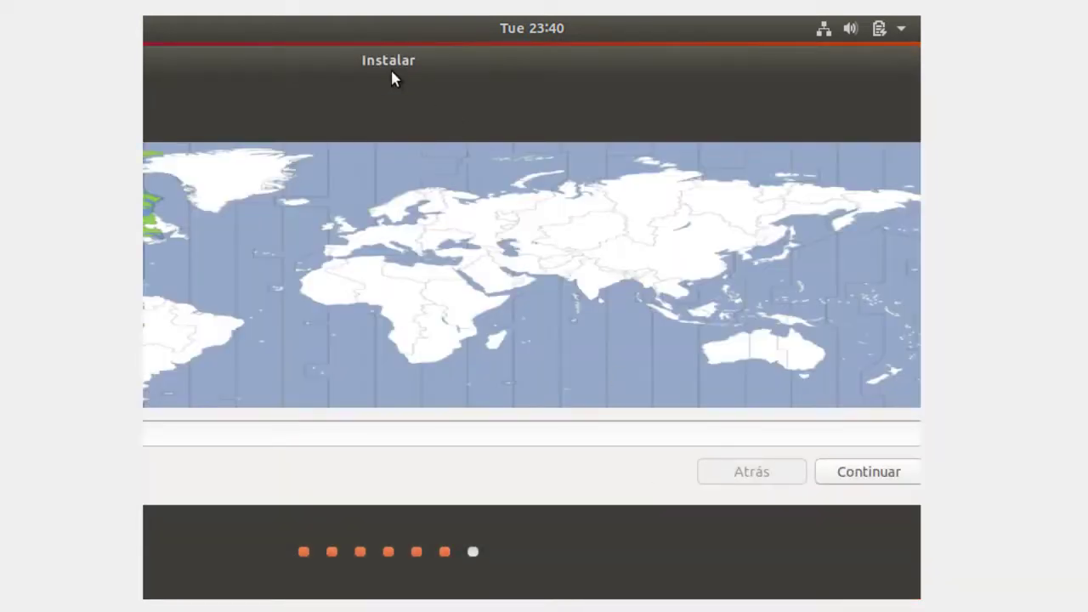
Bring the installer window back into view and accept the default time zone
{"action": "left_click_drag", "start_coordinate": [392, 78], "coordinate": [578, 84]}
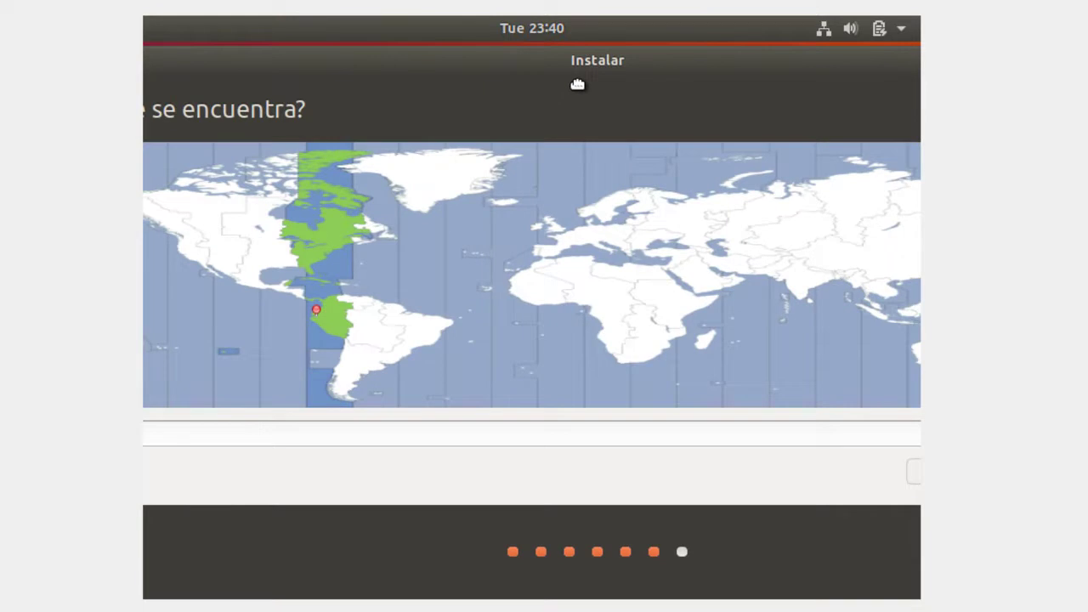
{"action": "left_click_drag", "start_coordinate": [577, 84], "coordinate": [349, 65]}
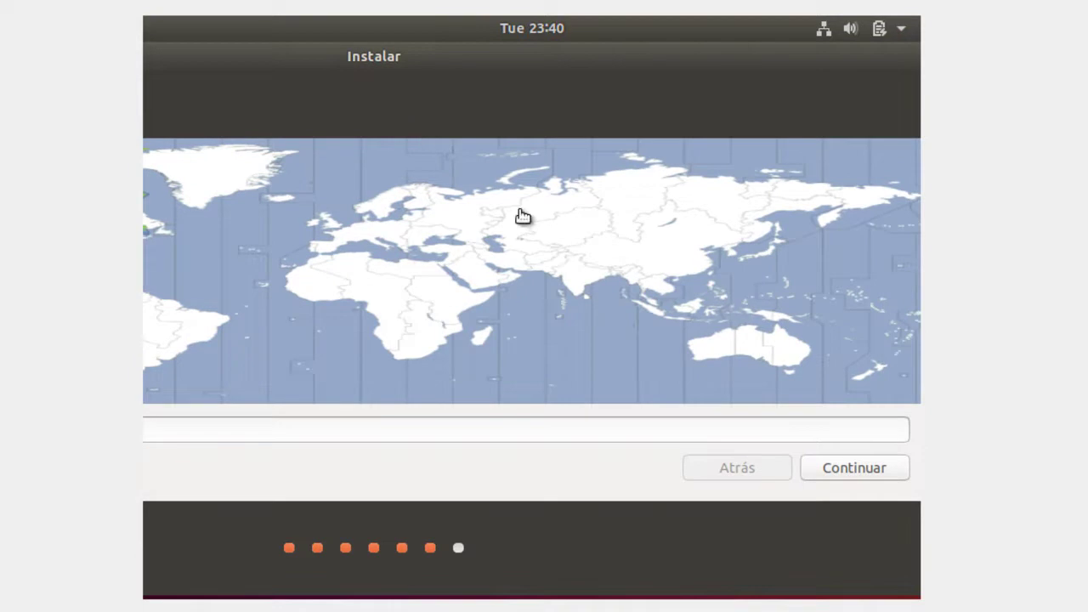
{"action": "left_click", "coordinate": [830, 466]}
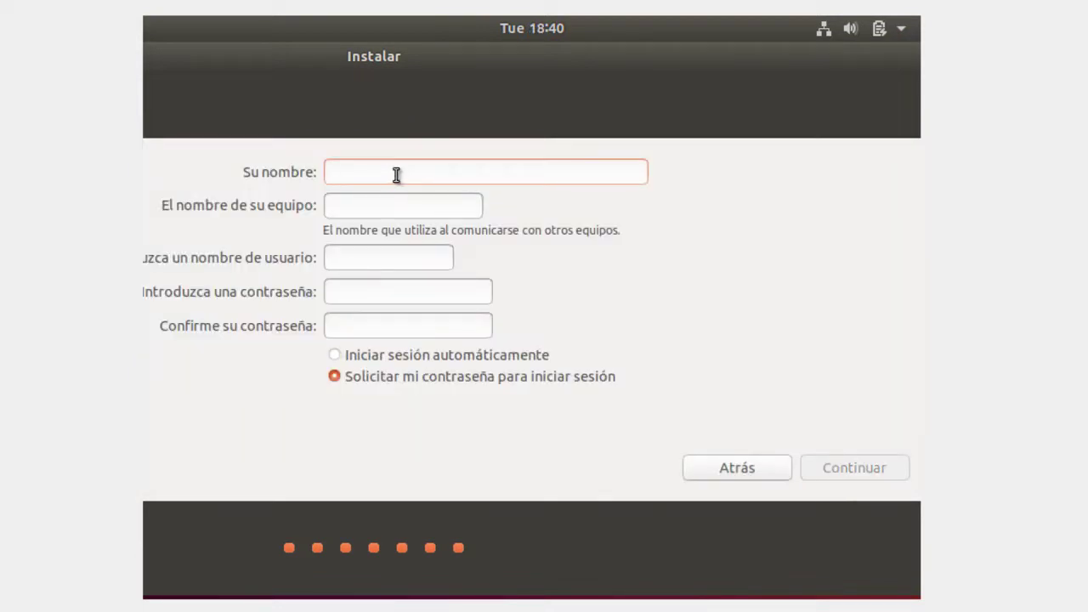
Enter the user's name and the account password twice, then start the installation
{"action": "type", "text": "a"}
{"action": "type", "text": "Adrian"}
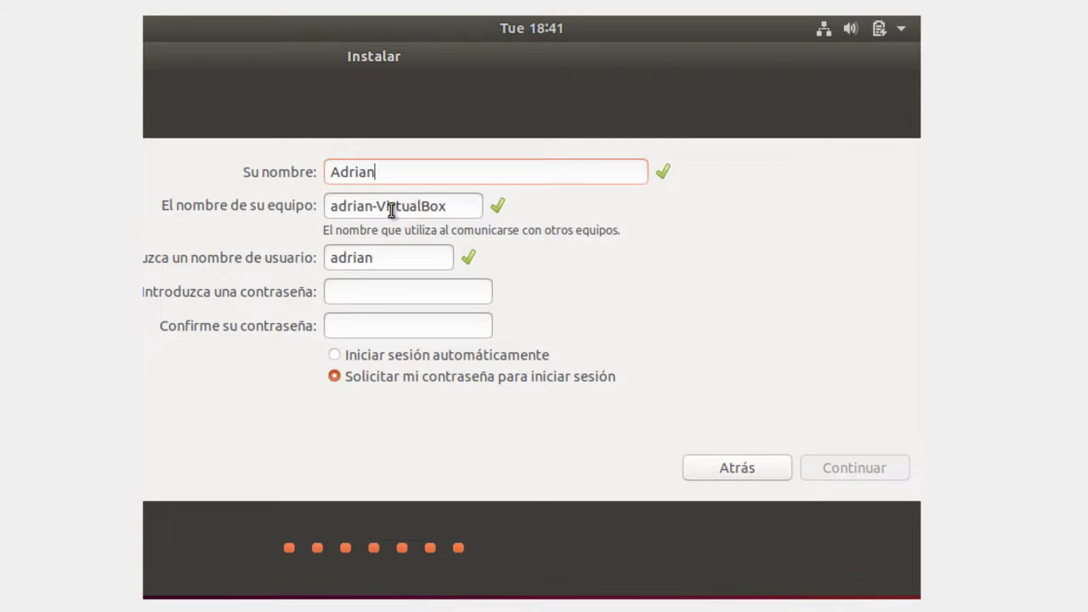
{"action": "left_click", "coordinate": [374, 291]}
{"action": "type", "text": "•••••••"}
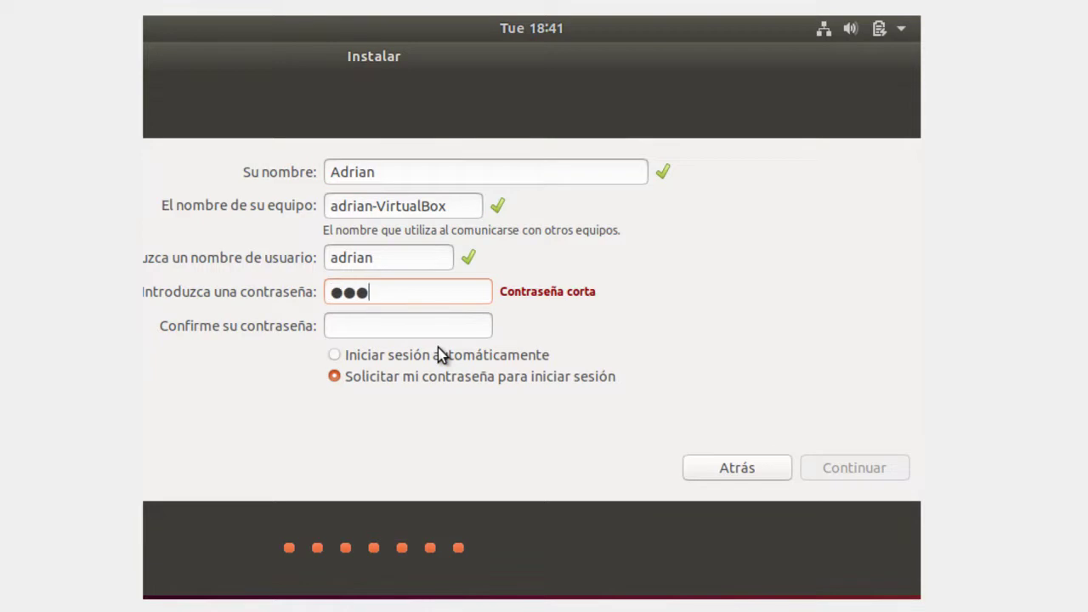
{"action": "type", "text": "•••"}
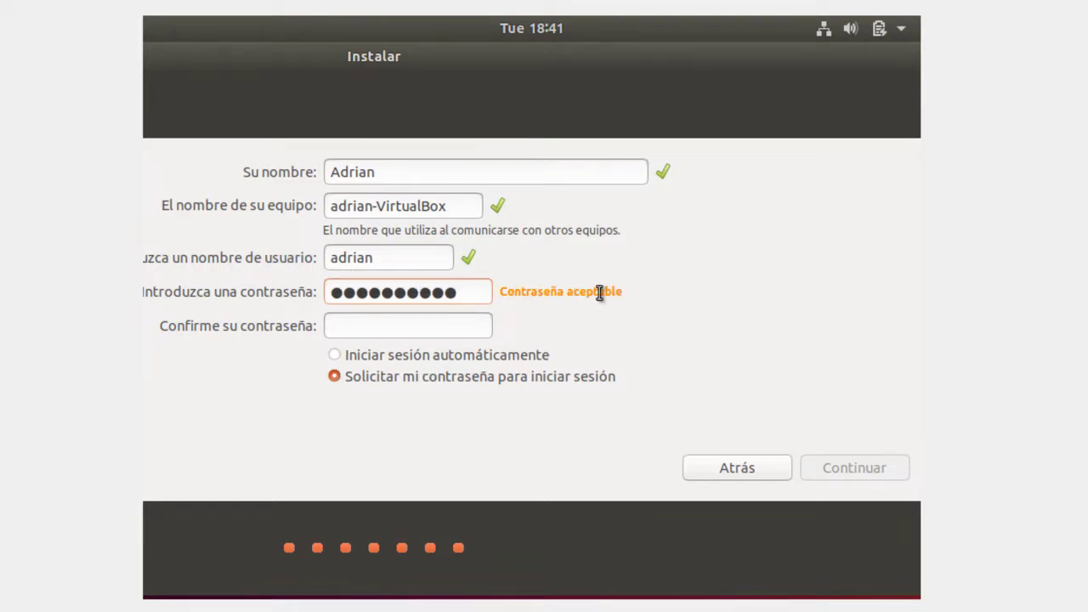
{"action": "left_click", "coordinate": [476, 326]}
{"action": "type", "text": "••••••••••"}
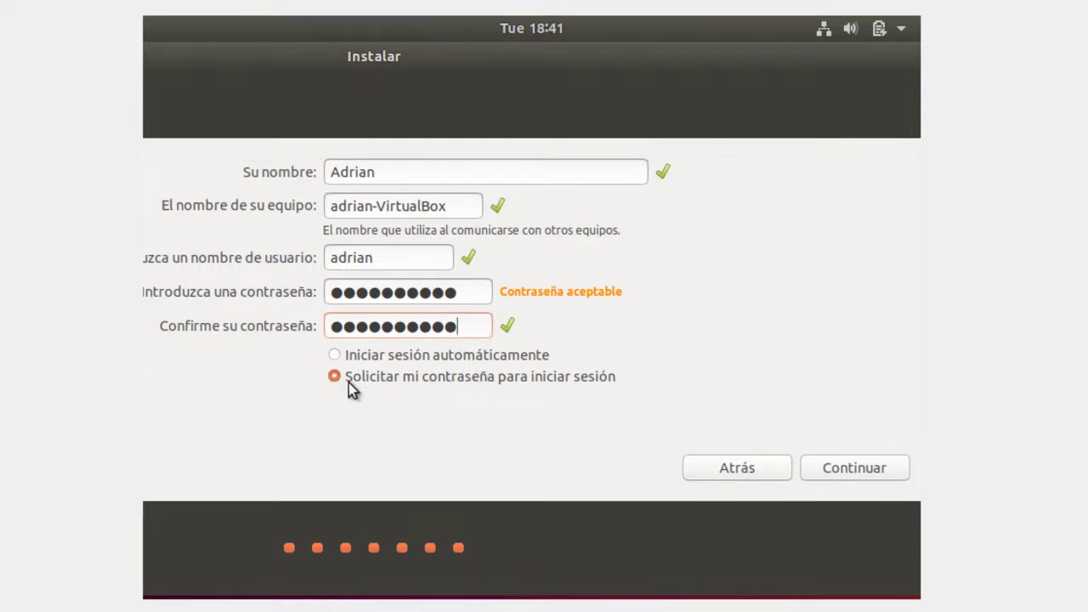
{"action": "left_click", "coordinate": [828, 471]}
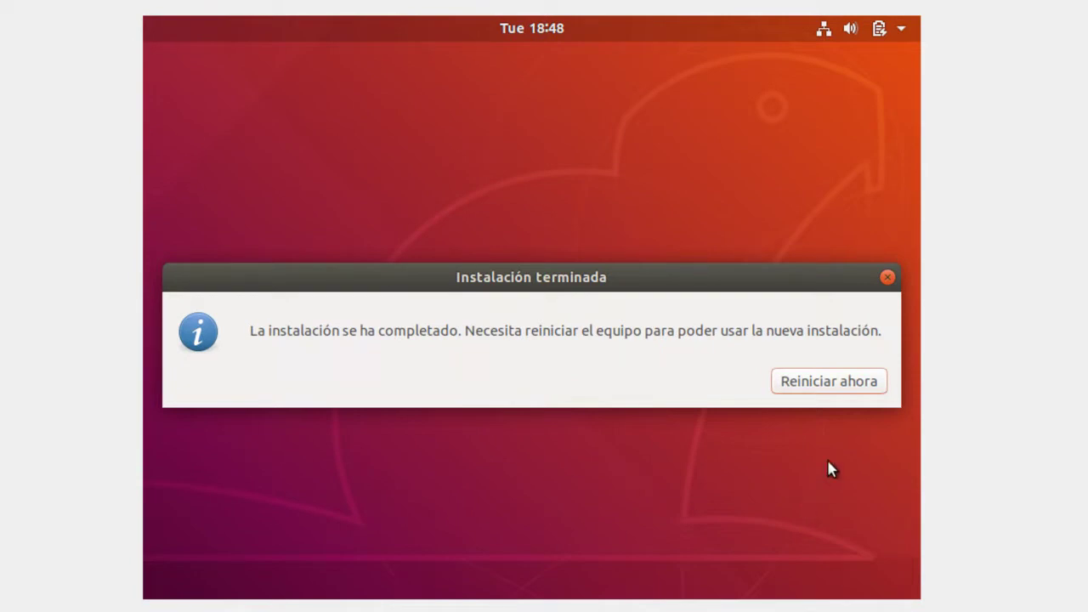
Restart the installed Ubuntu system and open the VM's Máquina > Configuración dialog
{"action": "left_click", "coordinate": [828, 382]}
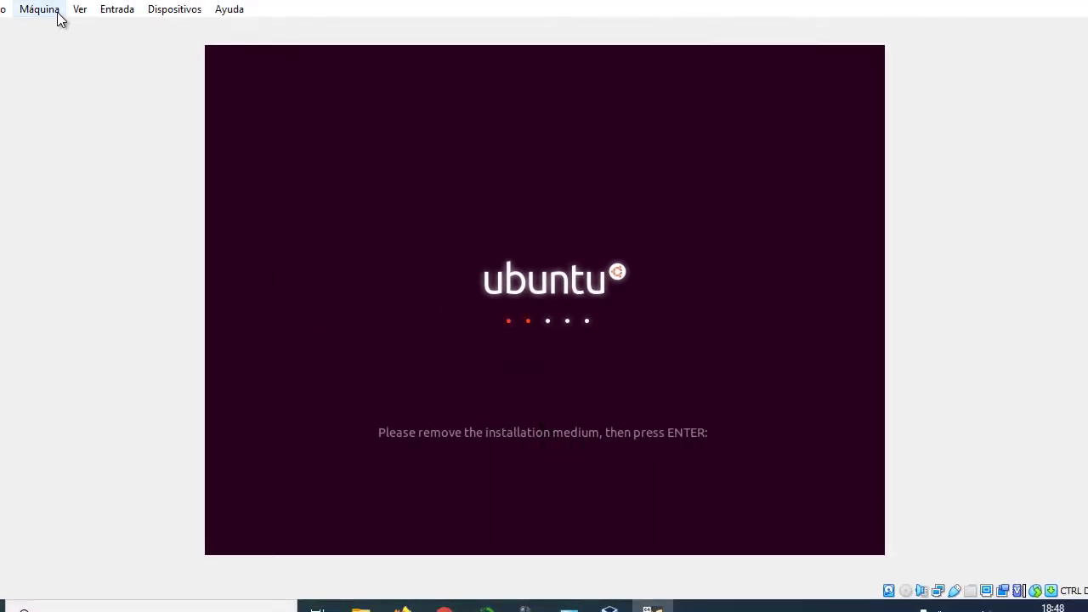
{"action": "left_click", "coordinate": [59, 14]}
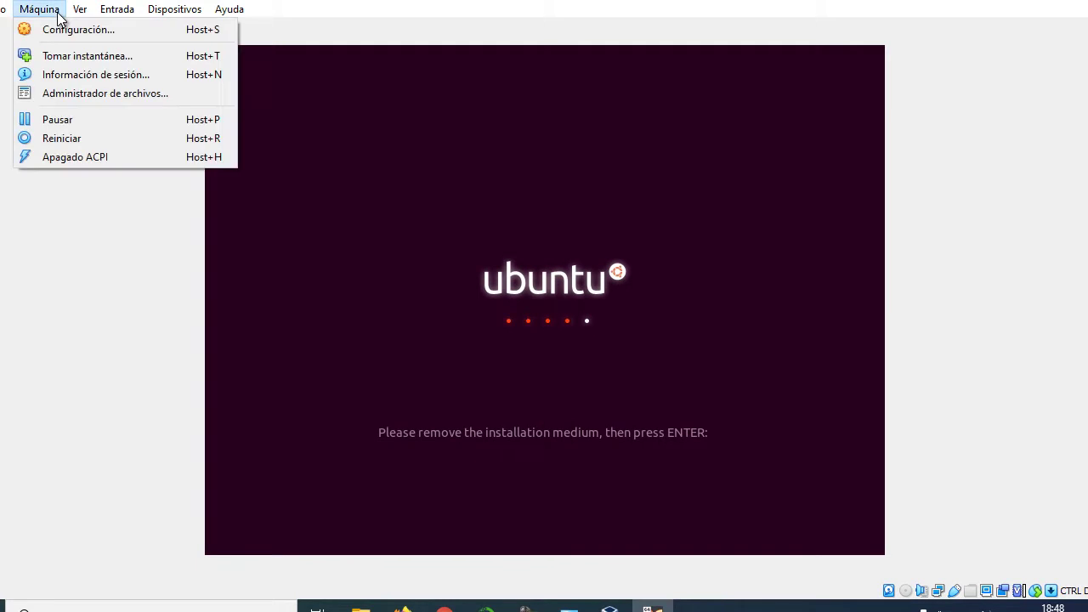
{"action": "left_click", "coordinate": [49, 29]}
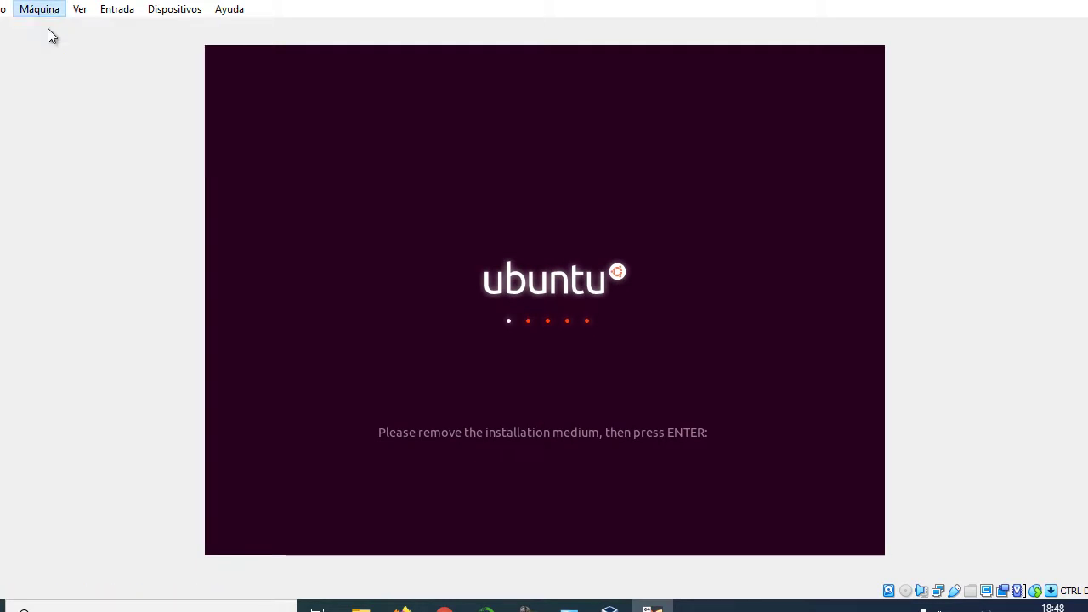
Confirm the Almacenamiento optical drive shows Vacío and apply the VM settings with Aceptar
{"action": "left_click", "coordinate": [332, 195]}
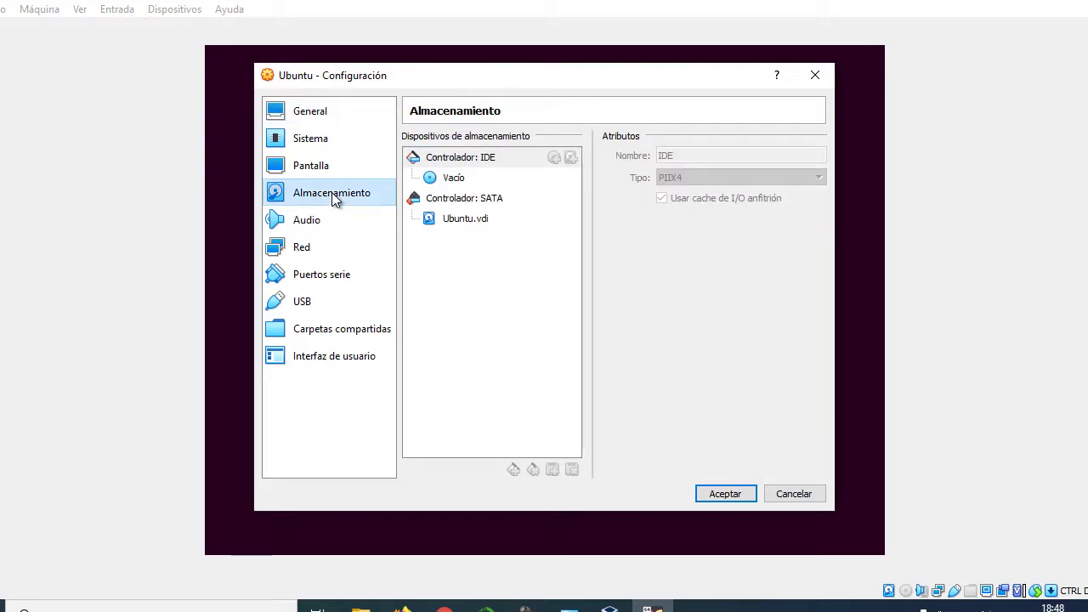
{"action": "left_click", "coordinate": [478, 179]}
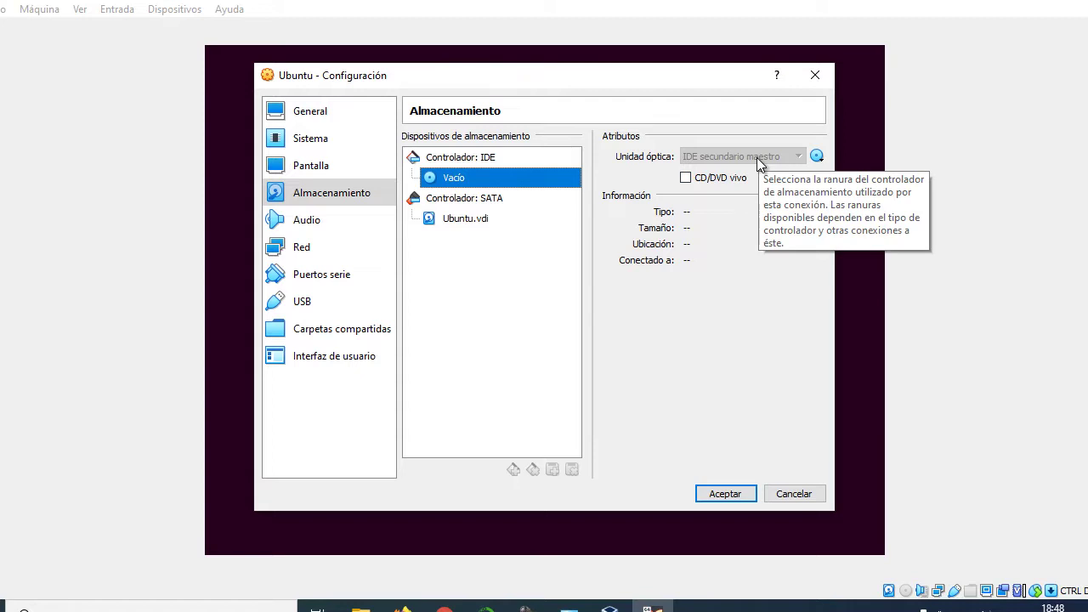
{"action": "left_click", "coordinate": [739, 497]}
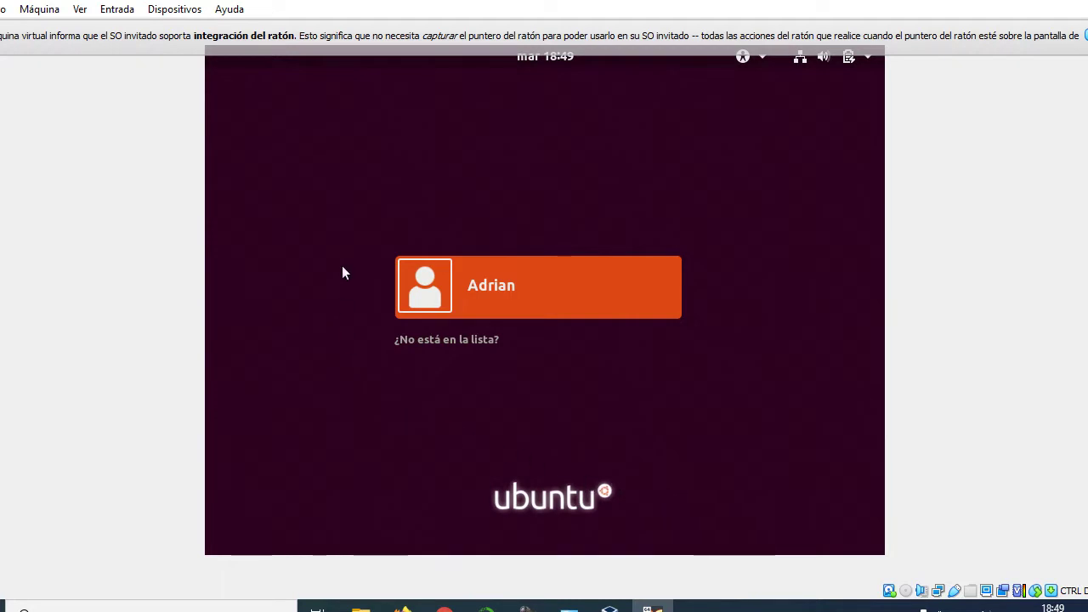
Select the Ubuntu user account on the login screen and sign in with its password
{"action": "left_click", "coordinate": [482, 289]}
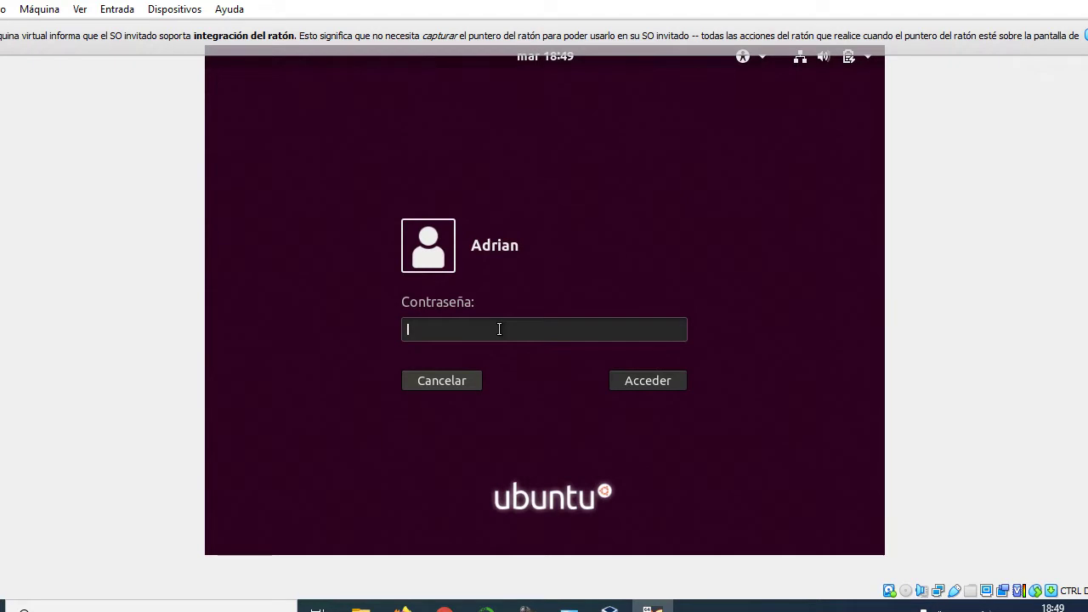
{"action": "type", "text": "********"}
{"action": "key", "text": "Return"}
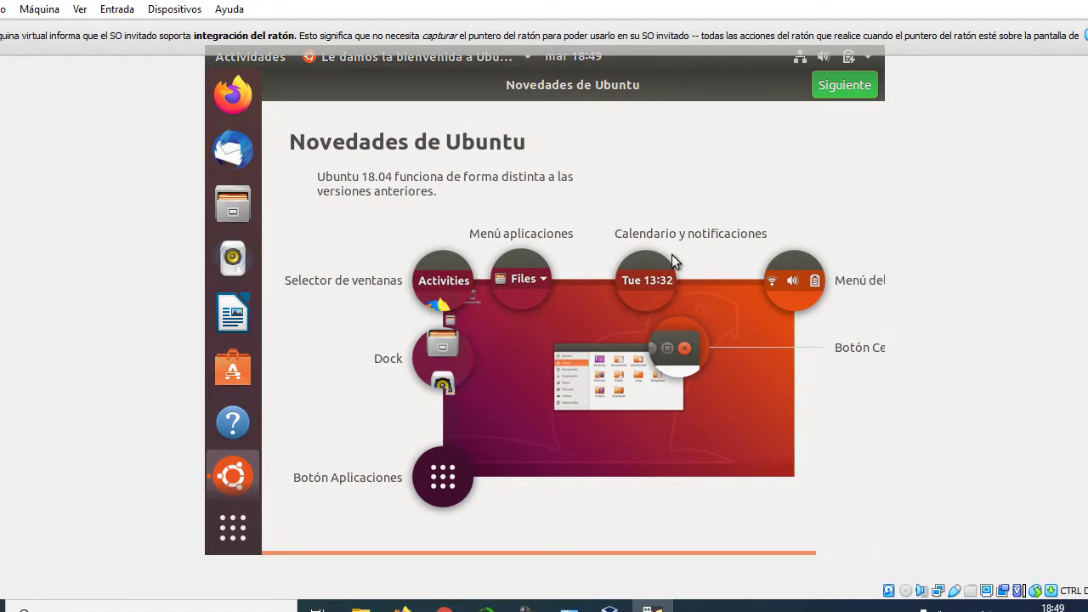
Advance the welcome wizard to Livepatch setup and authorize it with the user password
{"action": "left_click", "coordinate": [823, 87]}
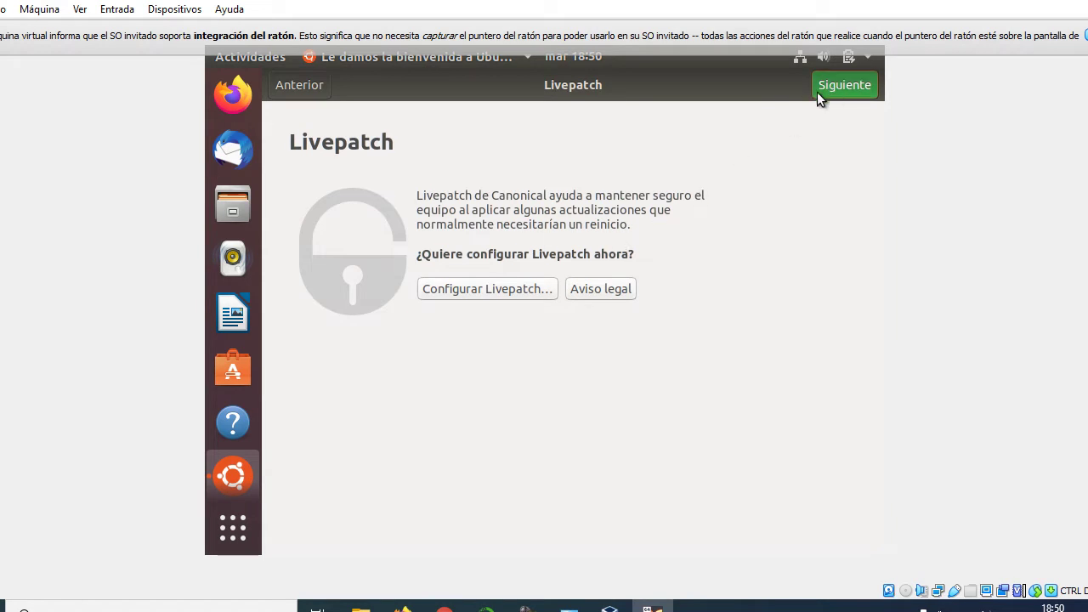
{"action": "left_click", "coordinate": [512, 290]}
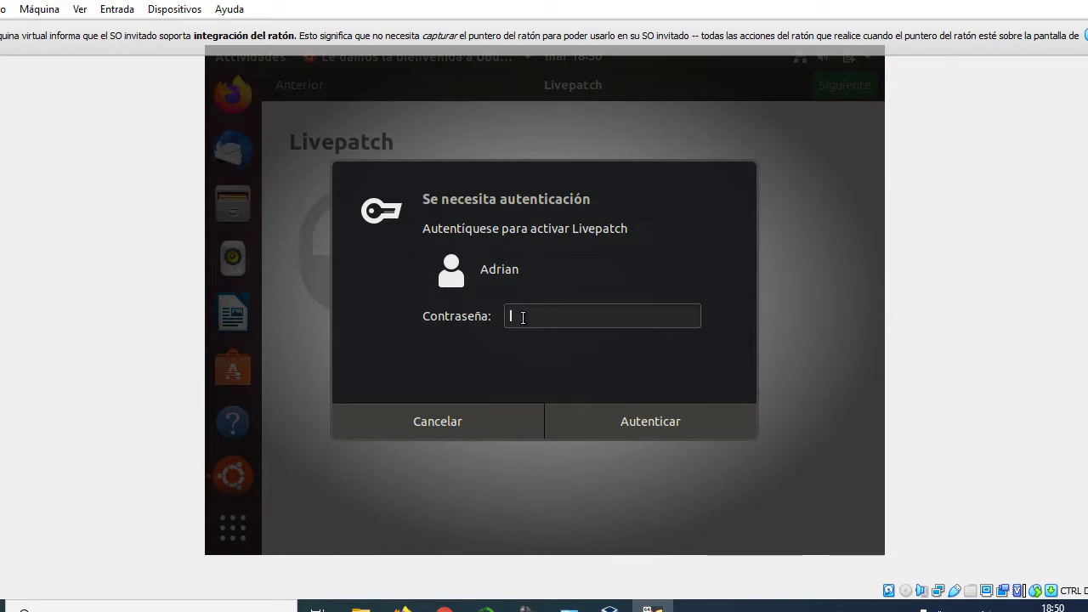
{"action": "type", "text": "**********"}
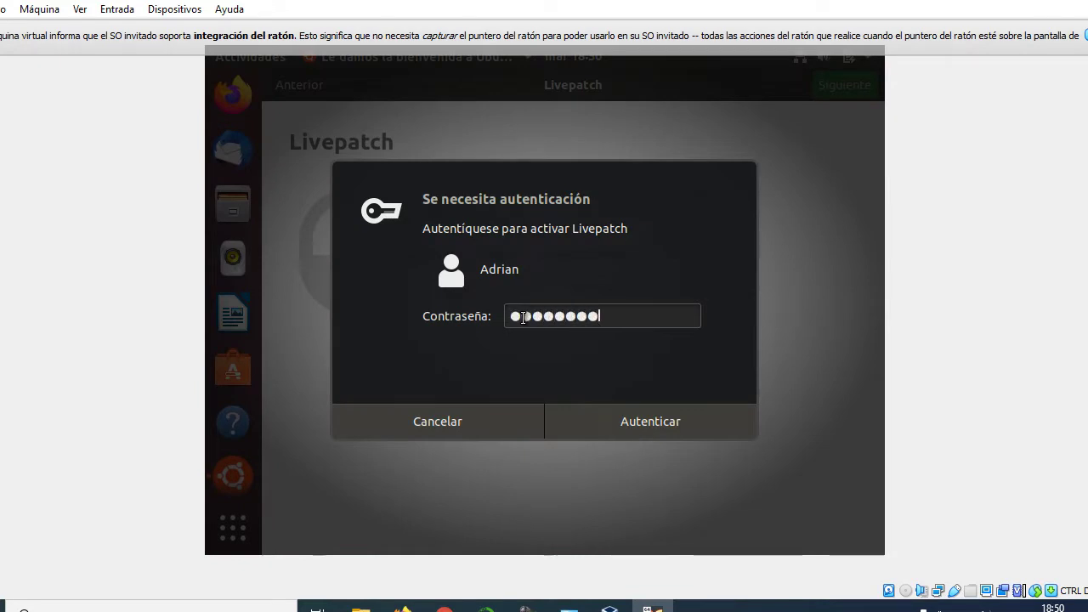
{"action": "key", "text": "Return"}
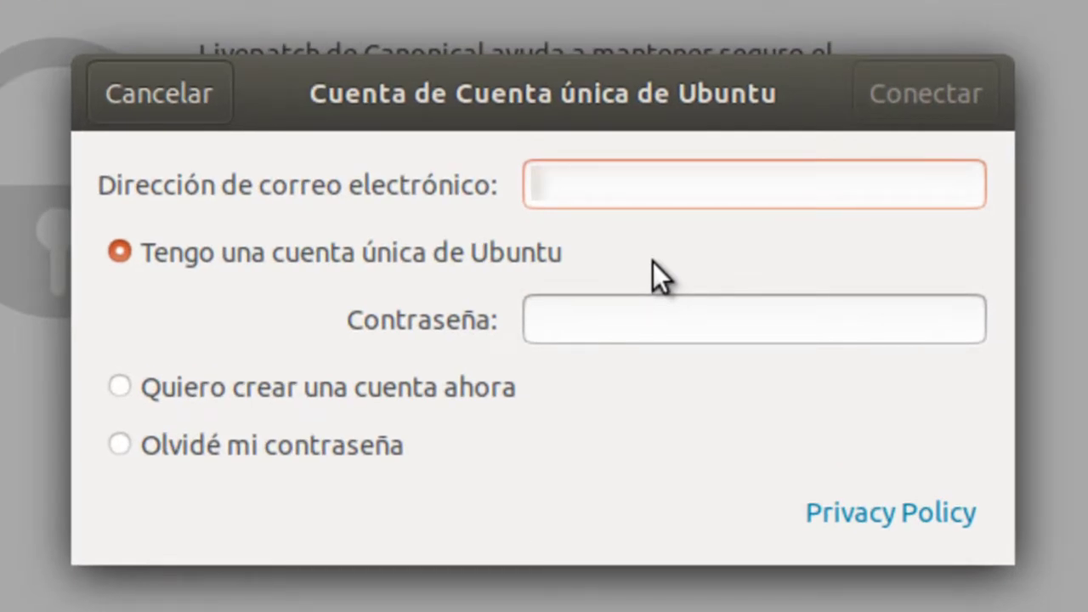
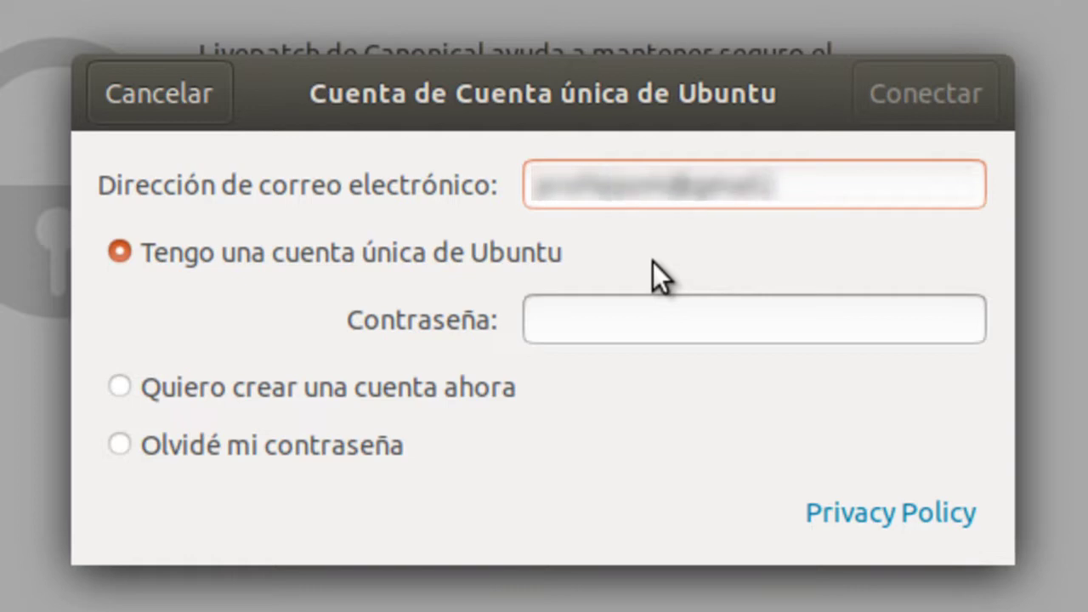
Enter the Ubuntu One e-mail address and password and sign in to enable Livepatch
{"action": "left_click", "coordinate": [577, 315]}
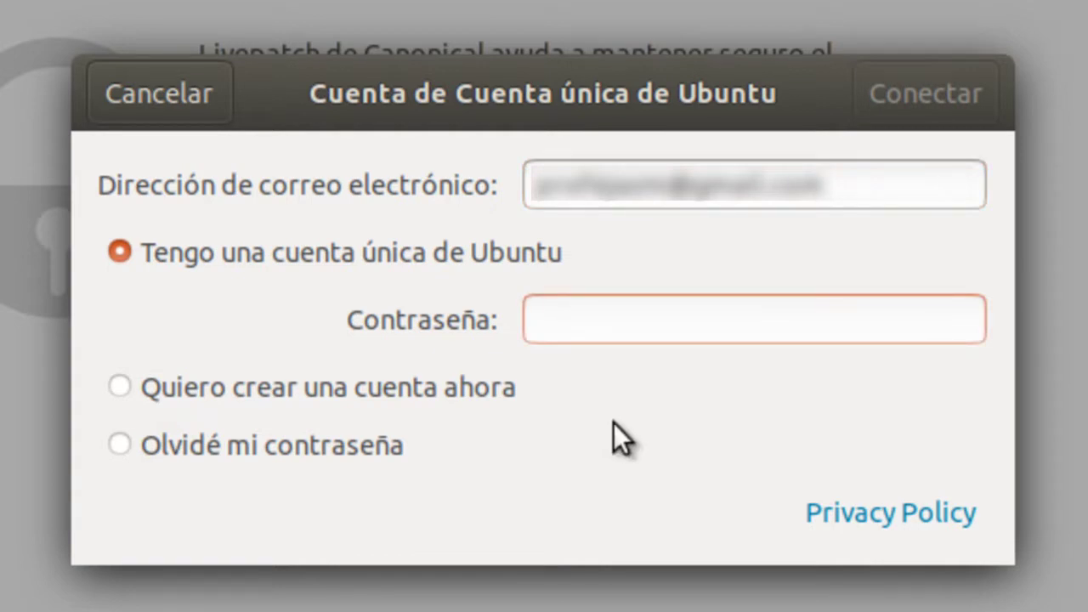
{"action": "type", "text": "•••••••••••"}
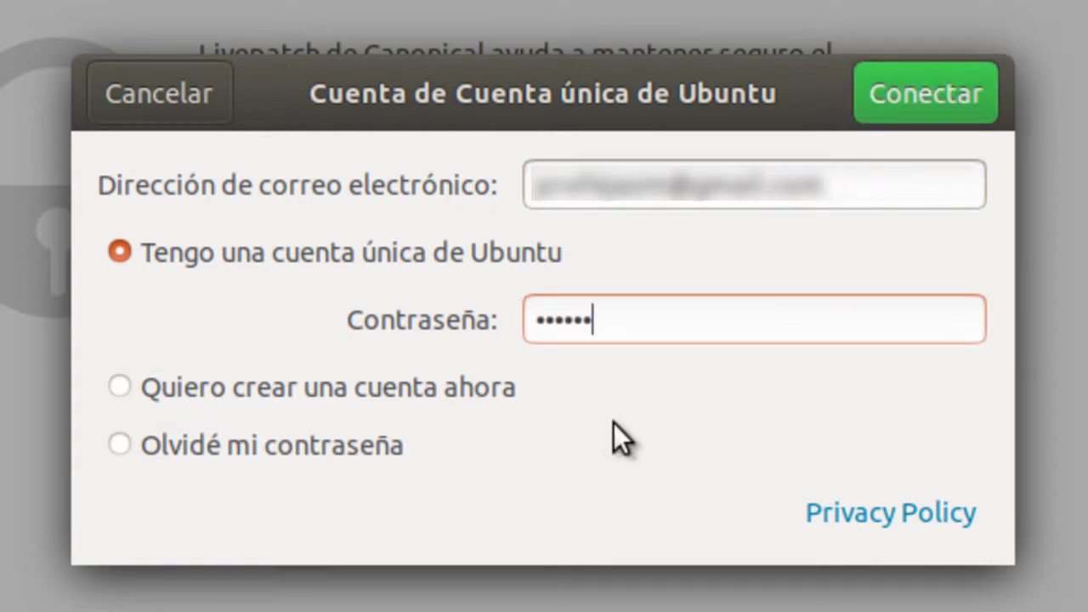
{"action": "left_click", "coordinate": [931, 100]}
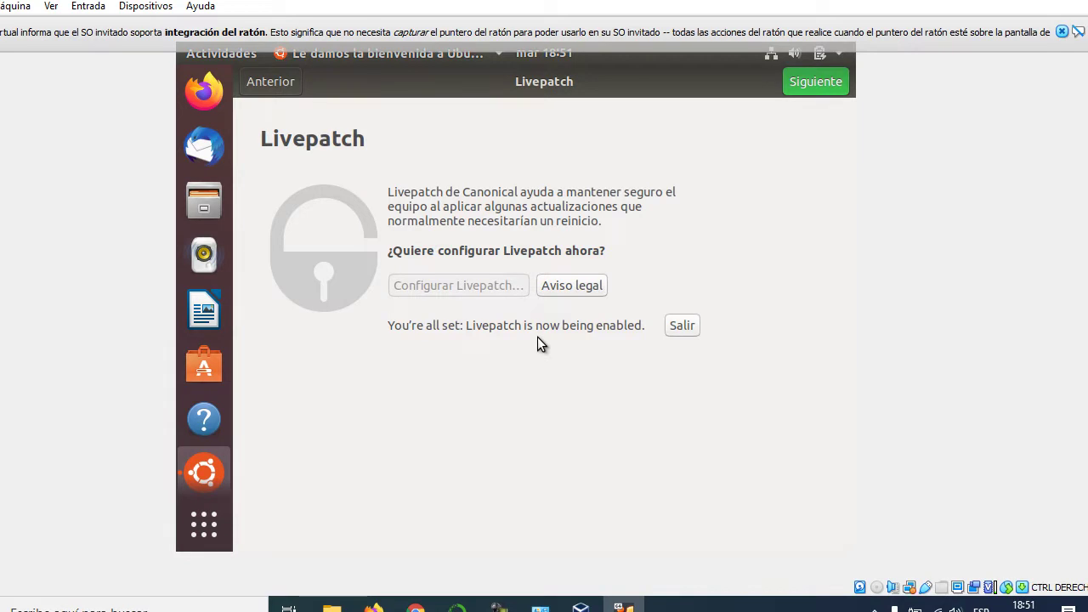
Dismiss the Livepatch message and step through the remaining welcome pages to Hecho
{"action": "left_click", "coordinate": [684, 327]}
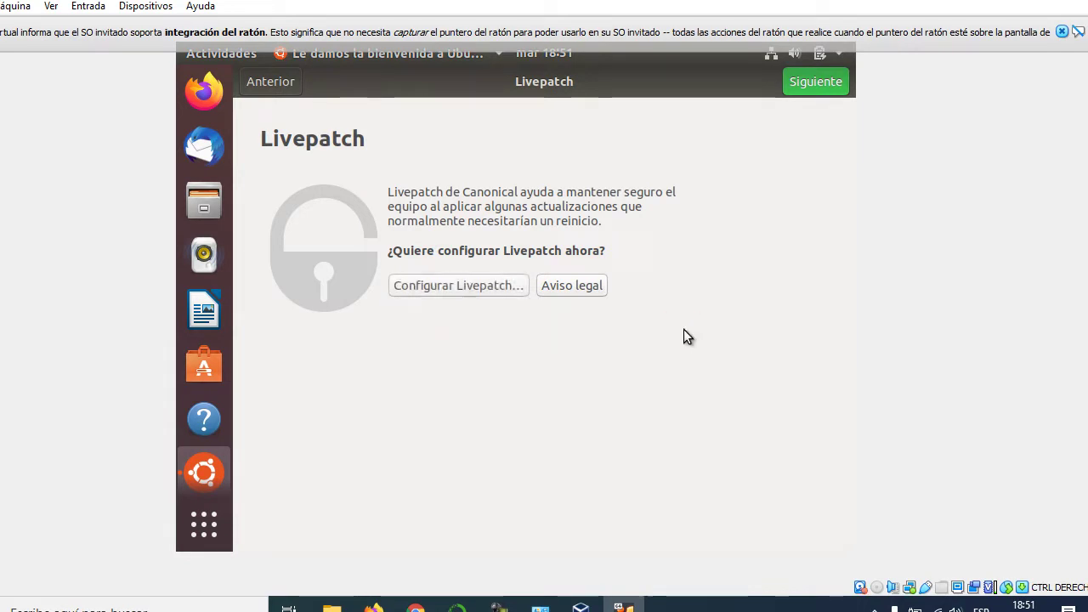
{"action": "left_click", "coordinate": [799, 89]}
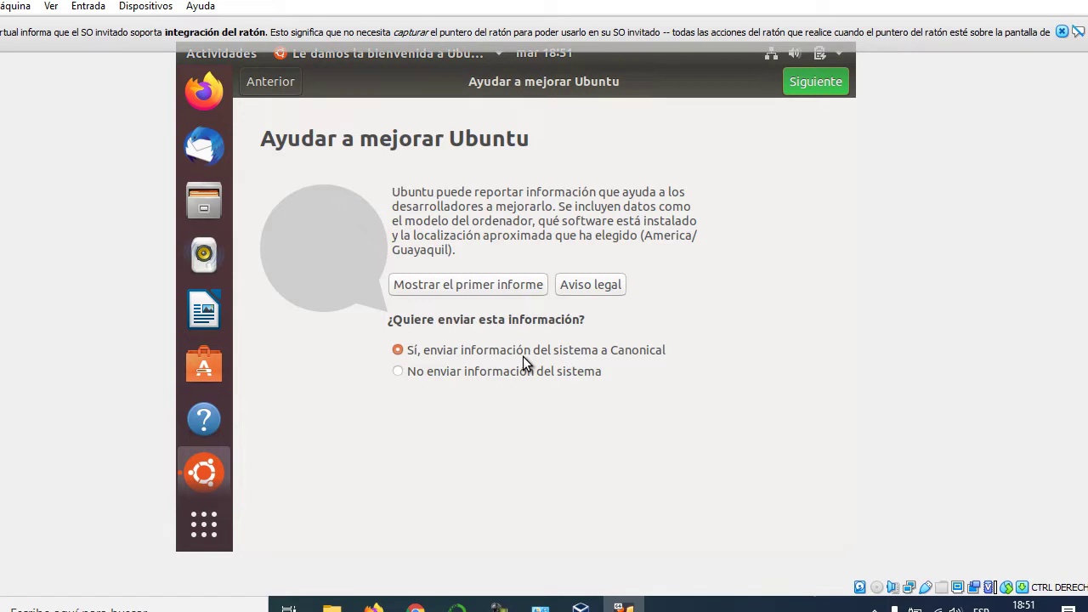
{"action": "left_click", "coordinate": [808, 83]}
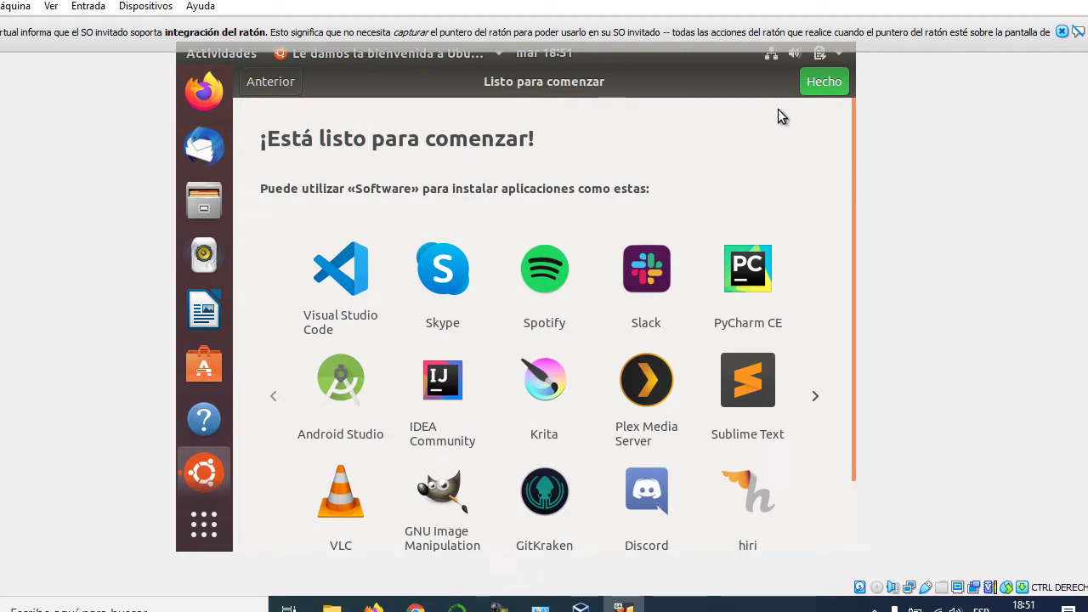
{"action": "left_click", "coordinate": [819, 82]}
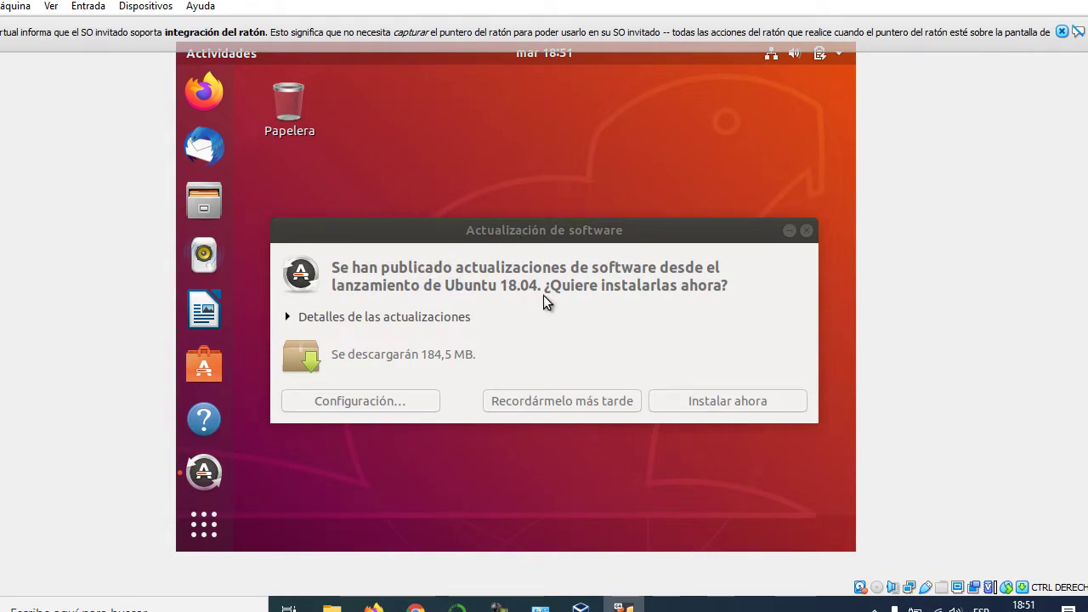
Start installing the 184,5 MB of updates, authorizing with the user password
{"action": "left_click", "coordinate": [693, 402]}
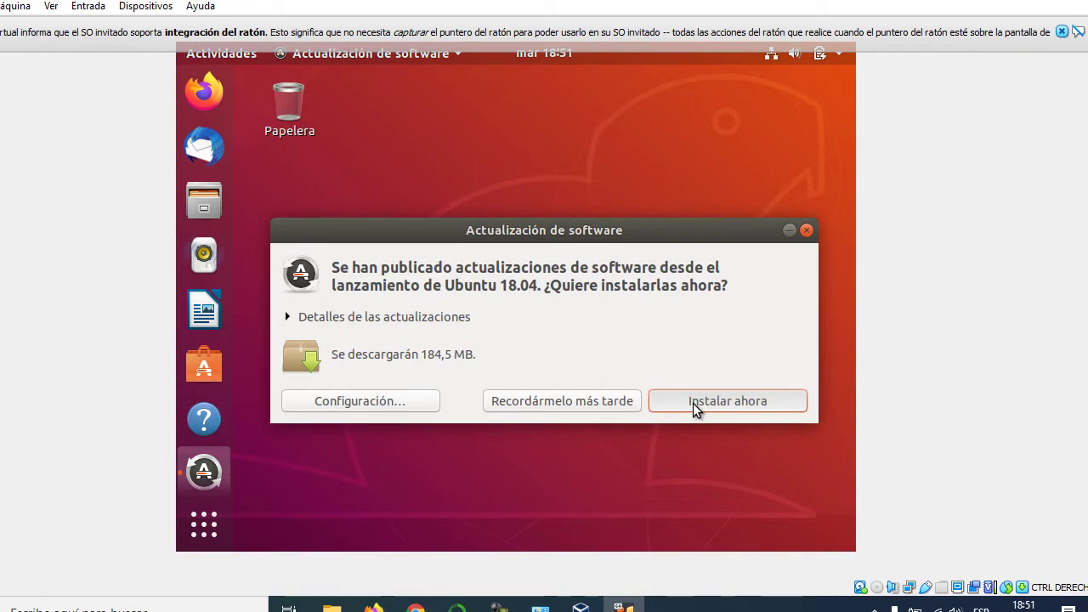
{"action": "left_click", "coordinate": [716, 403]}
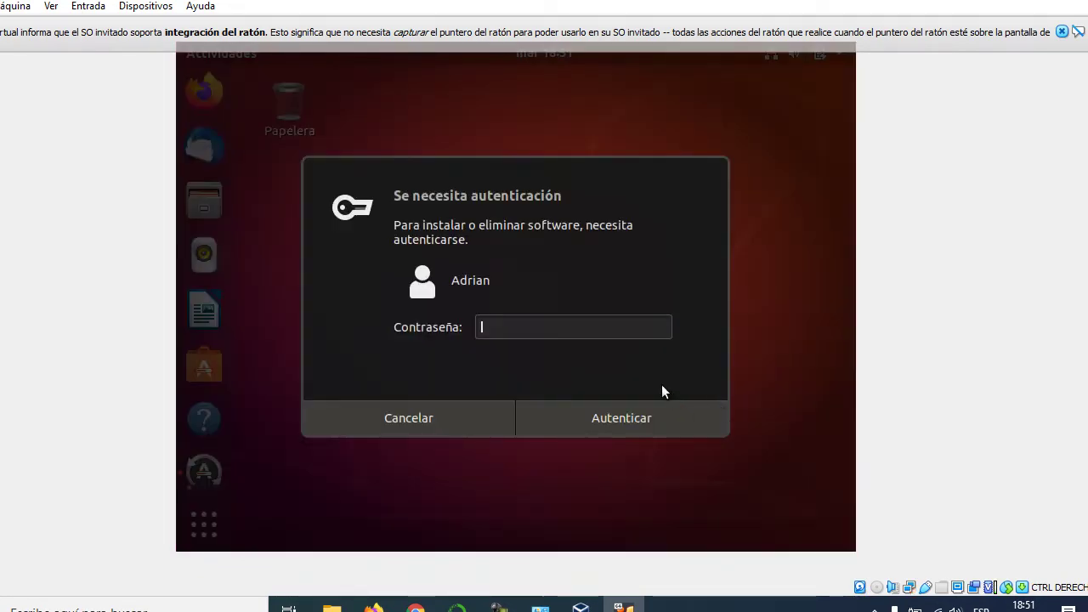
{"action": "type", "text": "••••••••••"}
{"action": "key", "text": "Return"}
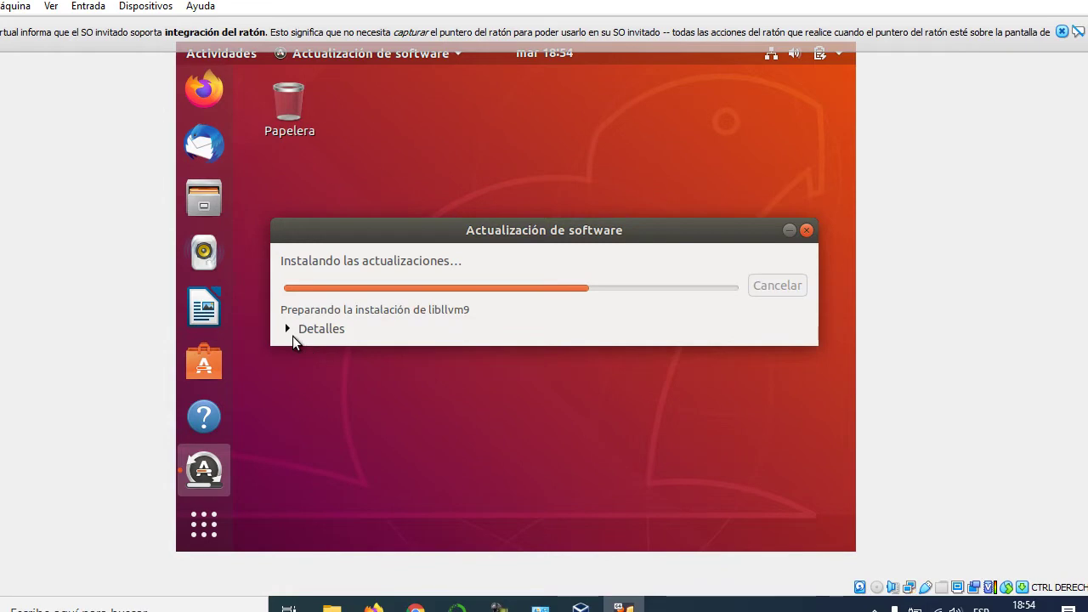
Show the installation Detalles and choose Reiniciar más tarde once updates finish
{"action": "left_click", "coordinate": [287, 329]}
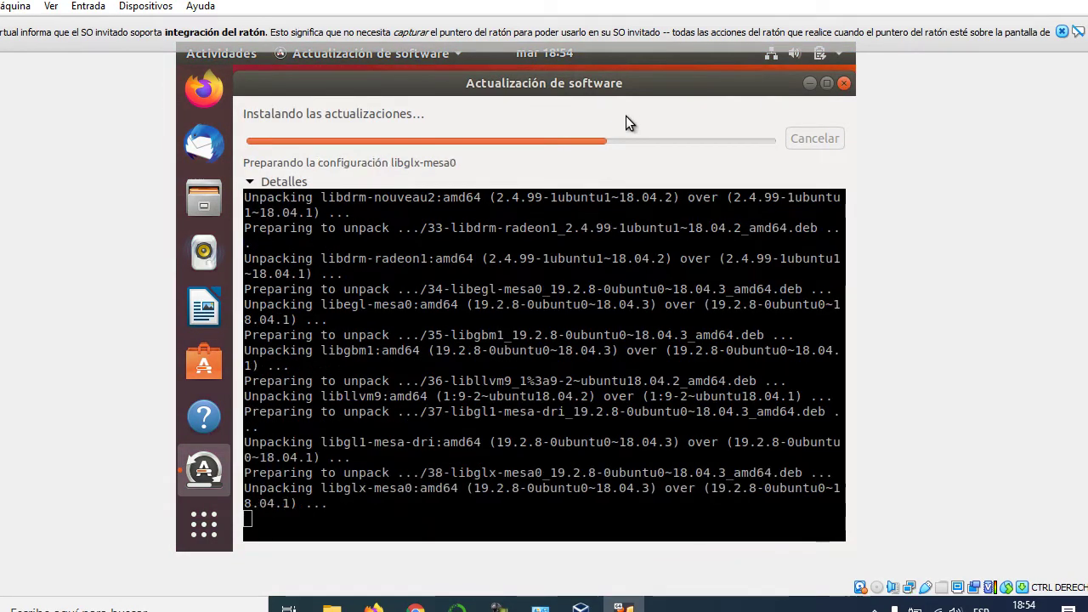
{"action": "left_click", "coordinate": [499, 608]}
{"action": "left_click", "coordinate": [1016, 537]}
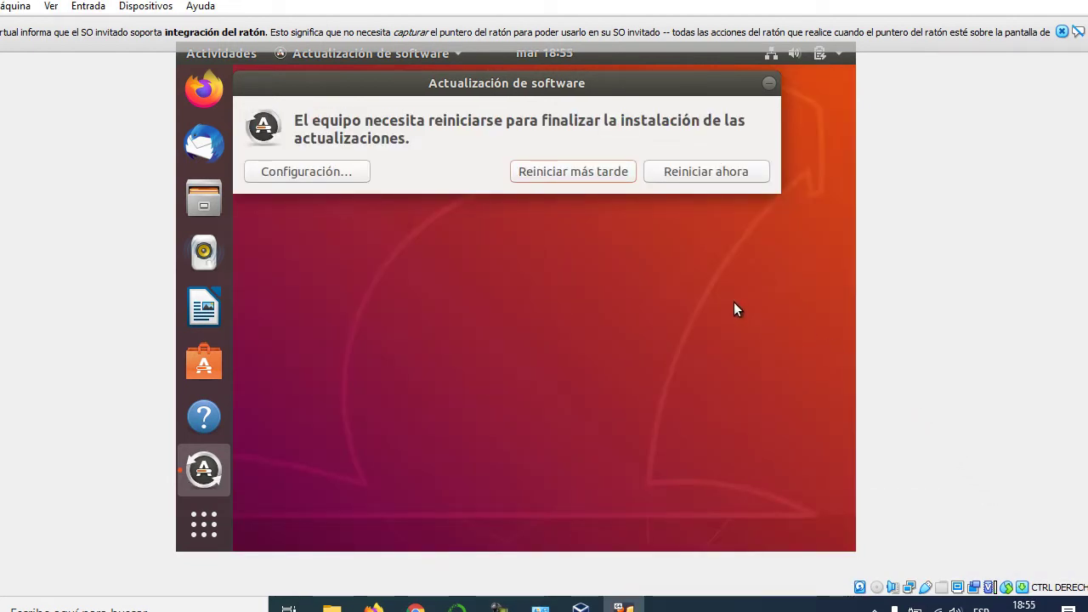
{"action": "left_click", "coordinate": [573, 172]}
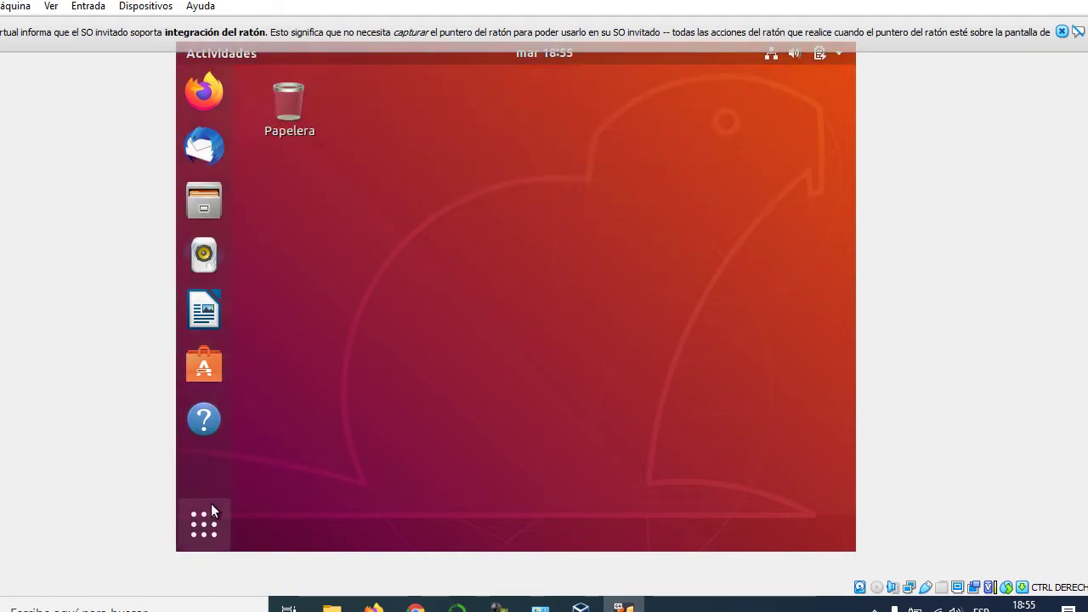
Open Ubuntu Settings from the applications list and go to the Devices section
{"action": "left_click", "coordinate": [213, 523]}
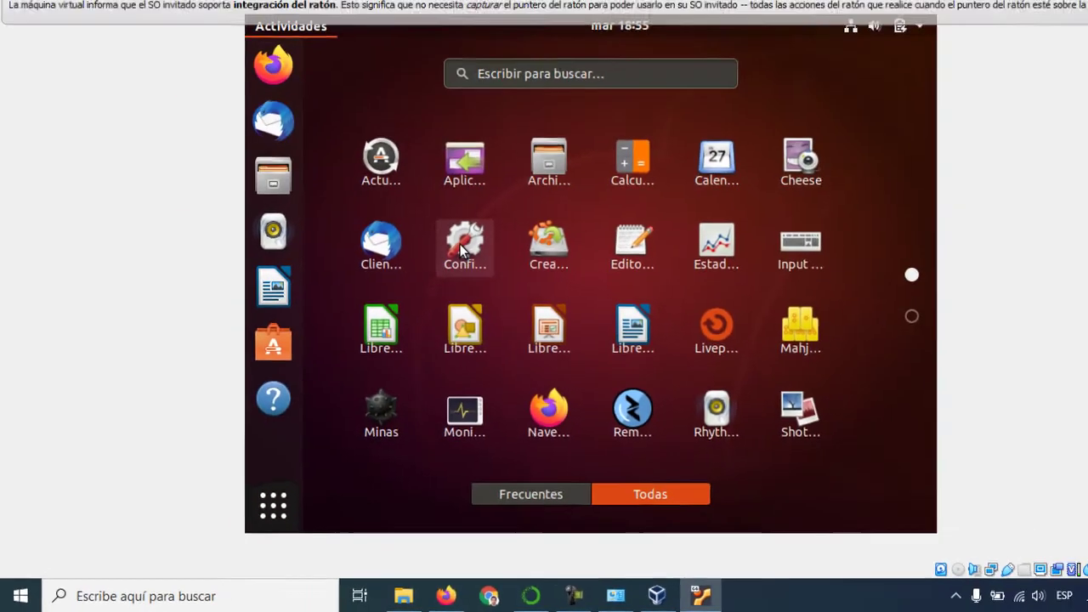
{"action": "left_click", "coordinate": [452, 250]}
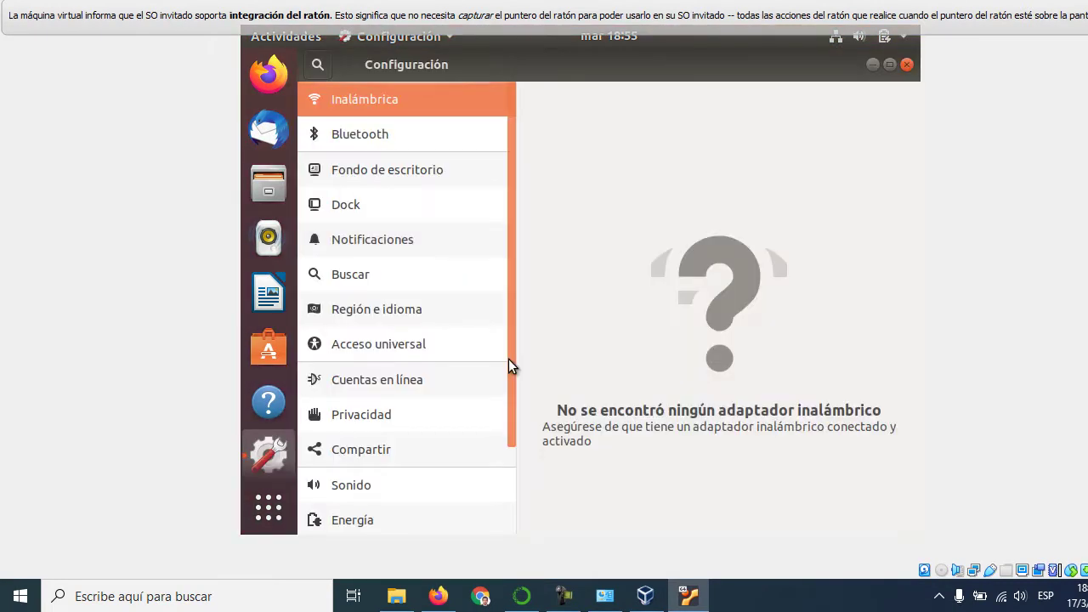
{"action": "left_click_drag", "start_coordinate": [508, 359], "coordinate": [513, 509]}
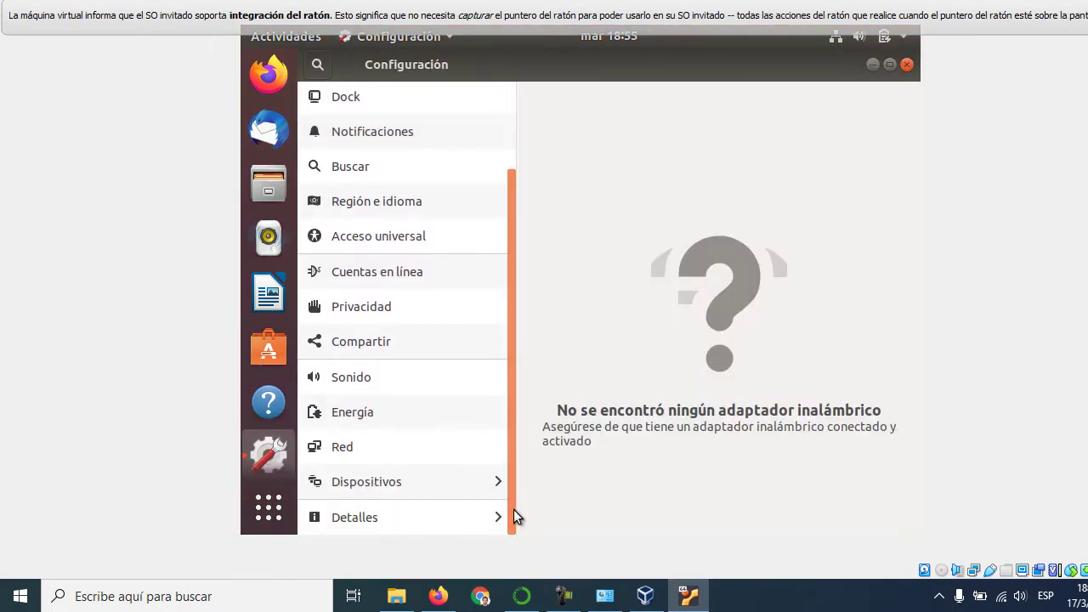
{"action": "left_click", "coordinate": [421, 493]}
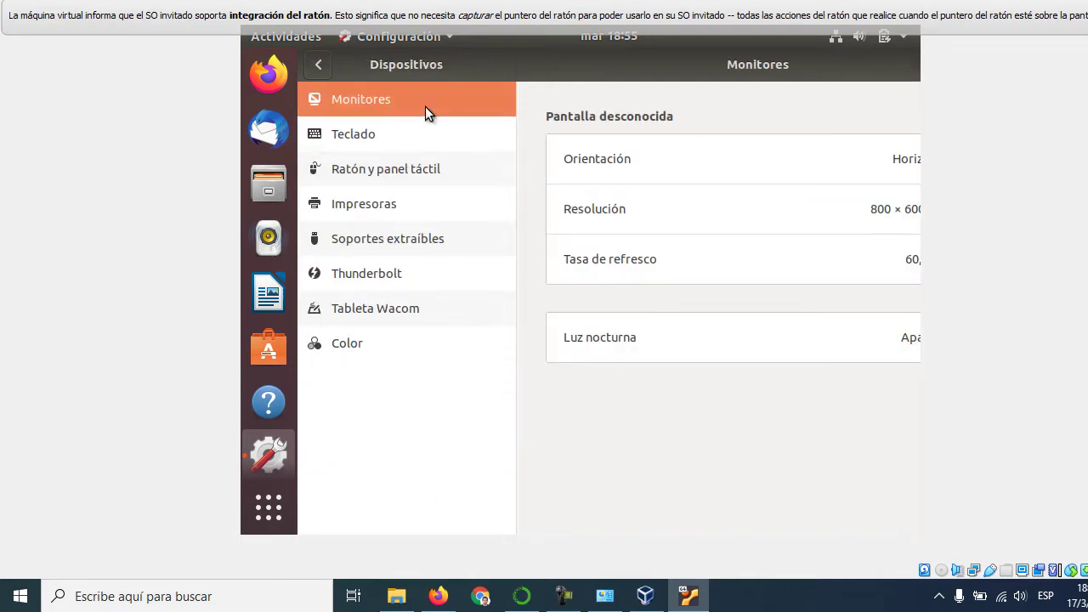
Pick 1280 × 960 as the resolution, then restore the Settings window and move it left to fit
{"action": "left_click", "coordinate": [606, 212]}
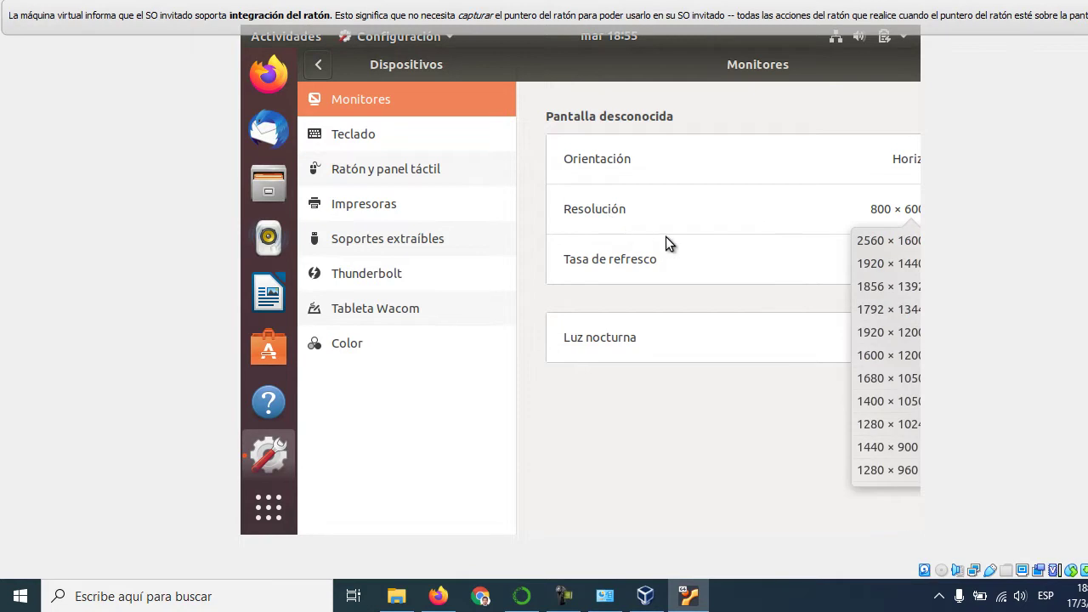
{"action": "left_click", "coordinate": [886, 470]}
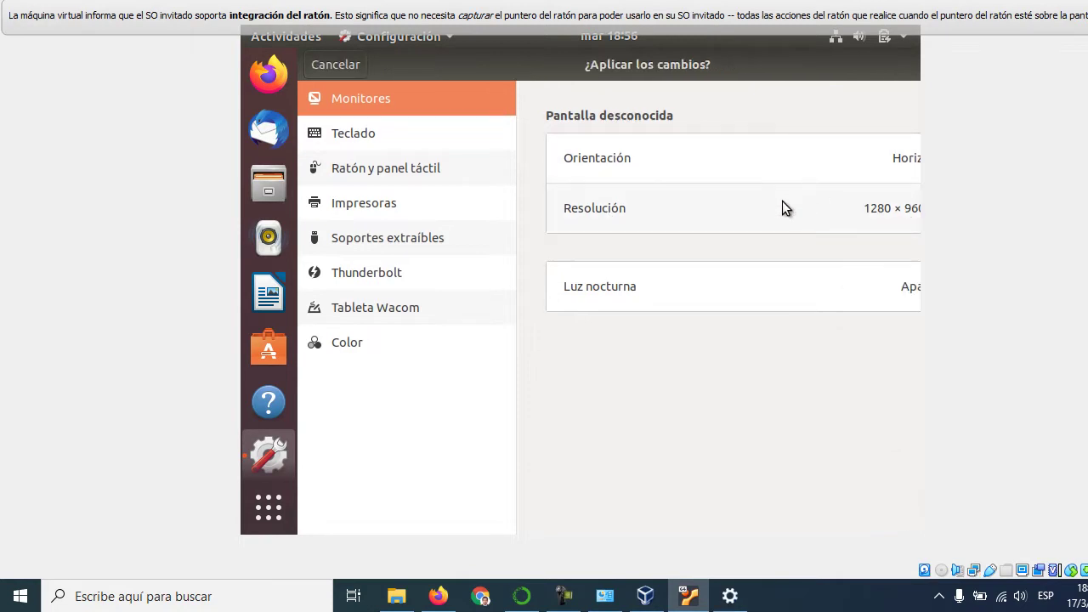
{"action": "double_click", "coordinate": [437, 56]}
{"action": "left_click_drag", "start_coordinate": [762, 87], "coordinate": [520, 90]}
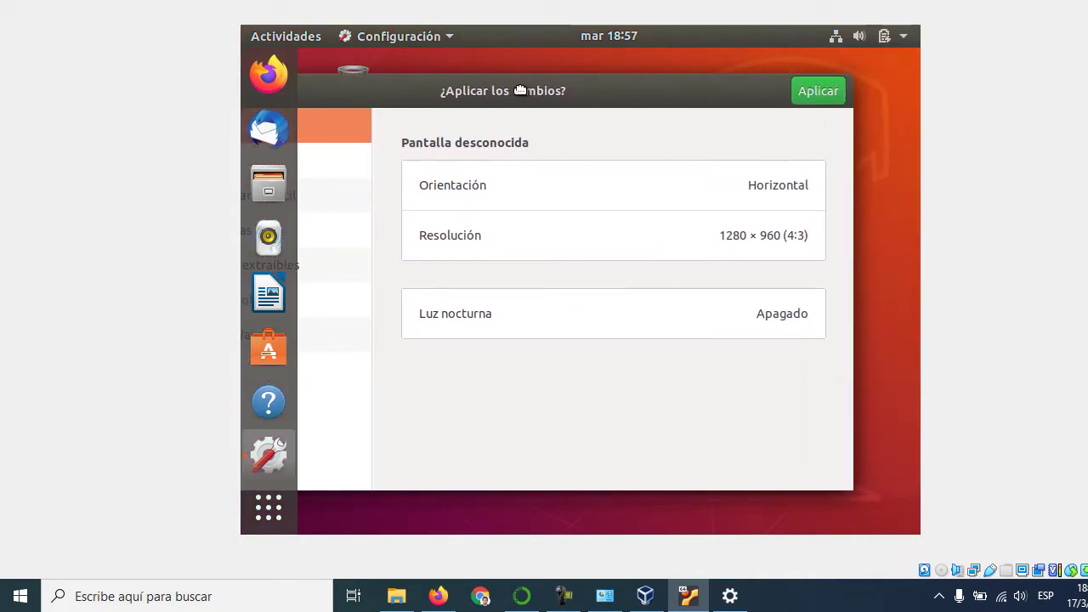
Choose 1360 × 768 (16:9), apply it, keep the changes, and close Settings
{"action": "left_click", "coordinate": [772, 236]}
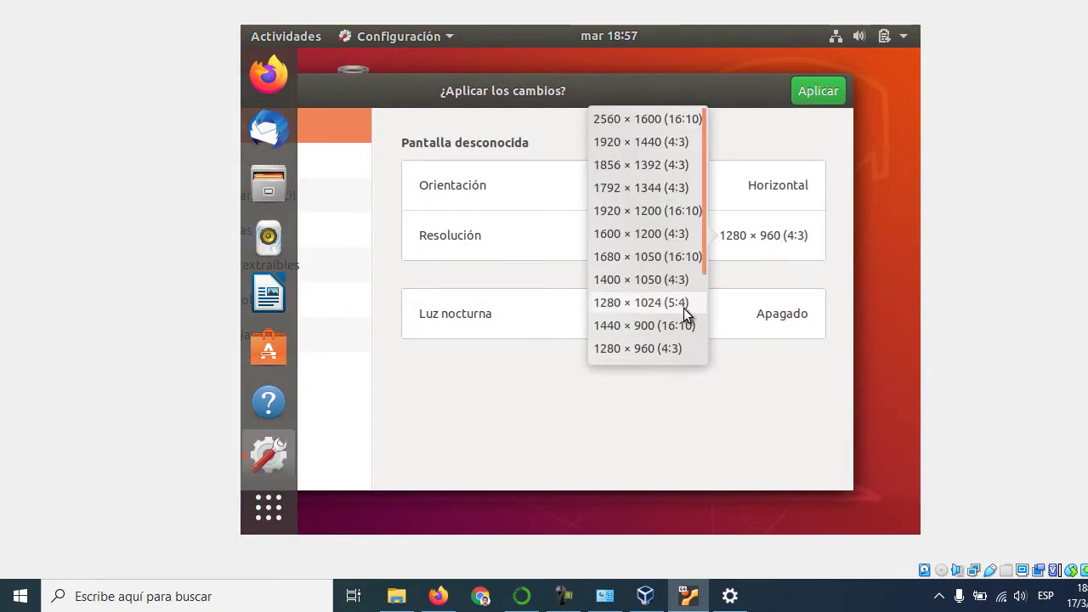
{"action": "left_click_drag", "start_coordinate": [704, 264], "coordinate": [712, 346]}
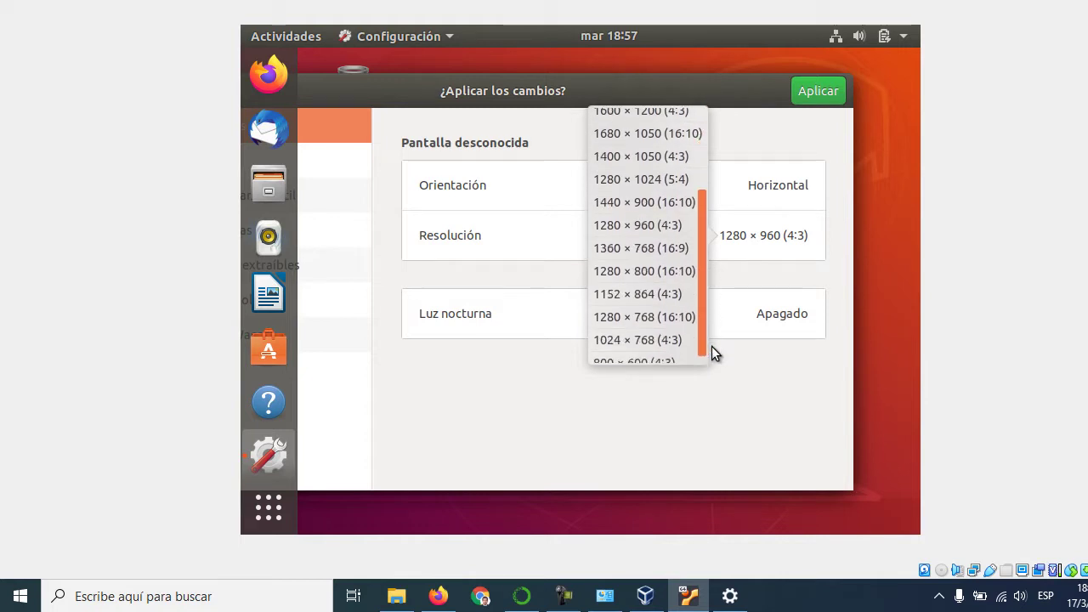
{"action": "left_click", "coordinate": [636, 249]}
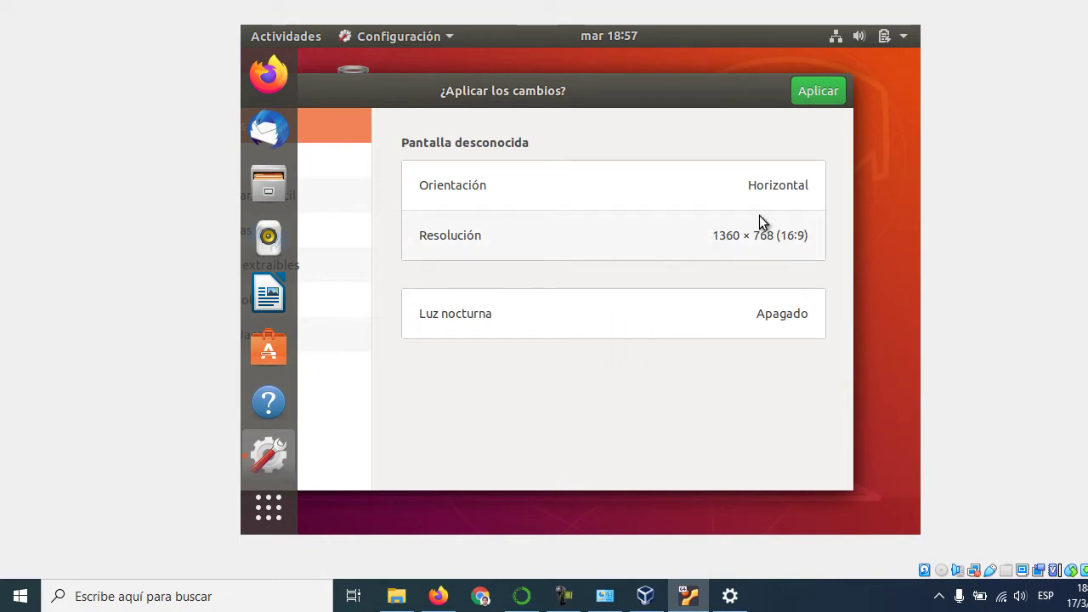
{"action": "left_click", "coordinate": [803, 94]}
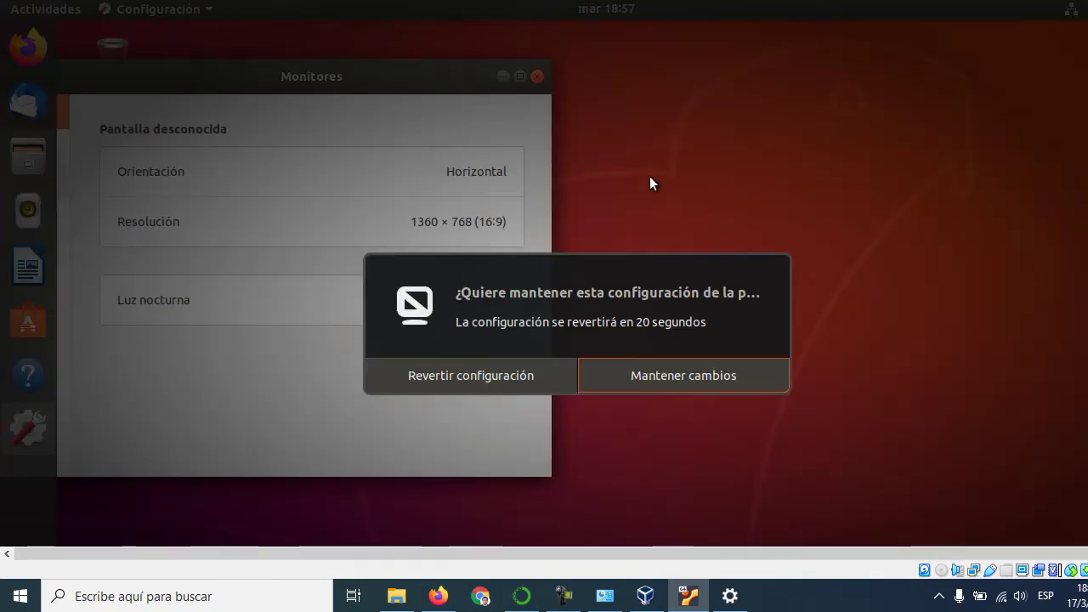
{"action": "left_click", "coordinate": [636, 377]}
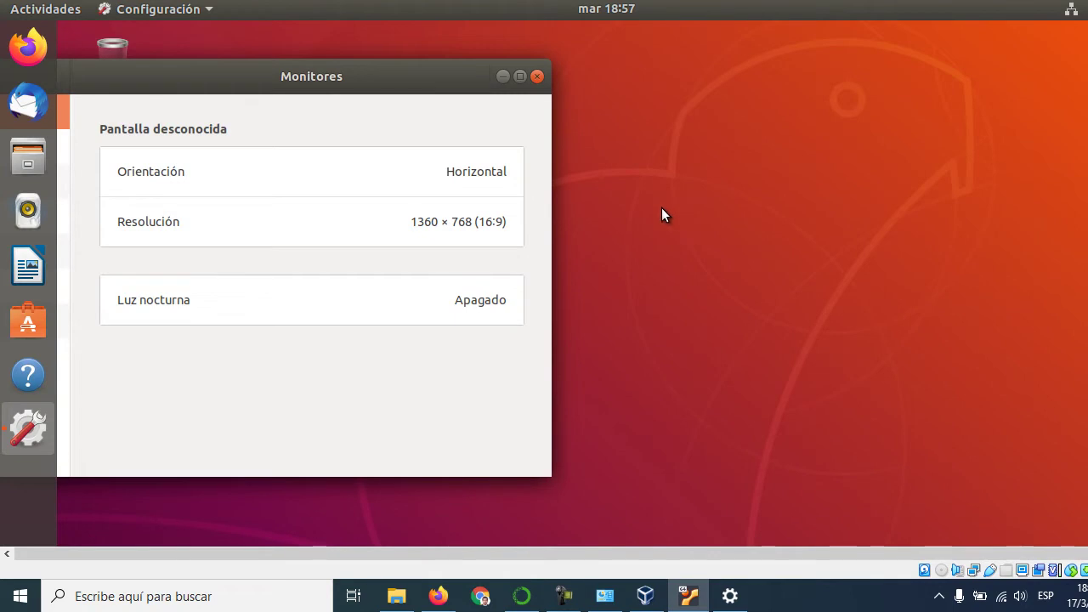
{"action": "left_click", "coordinate": [538, 77]}
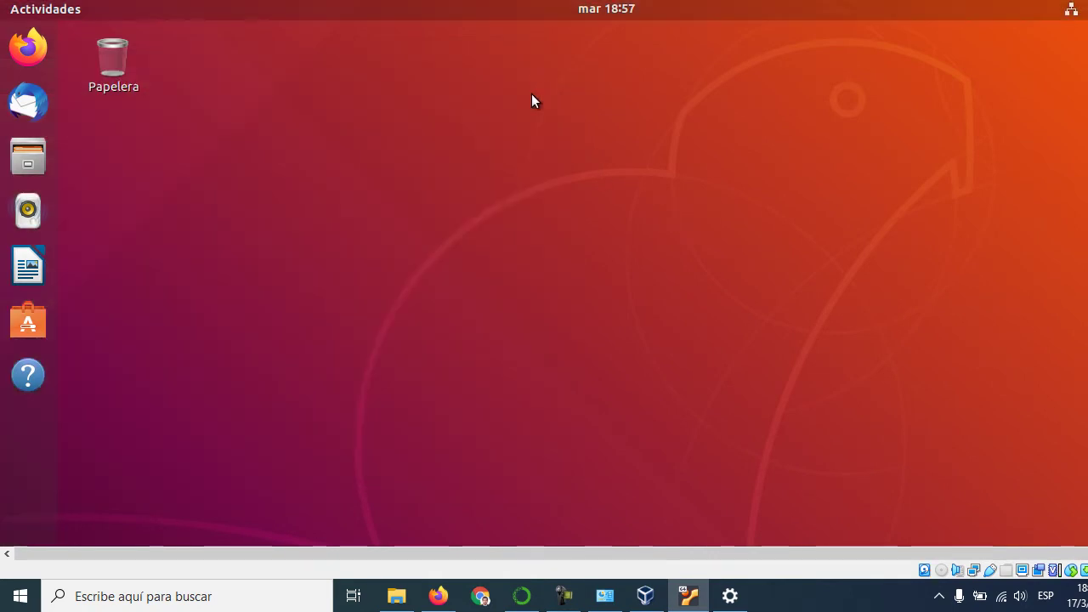